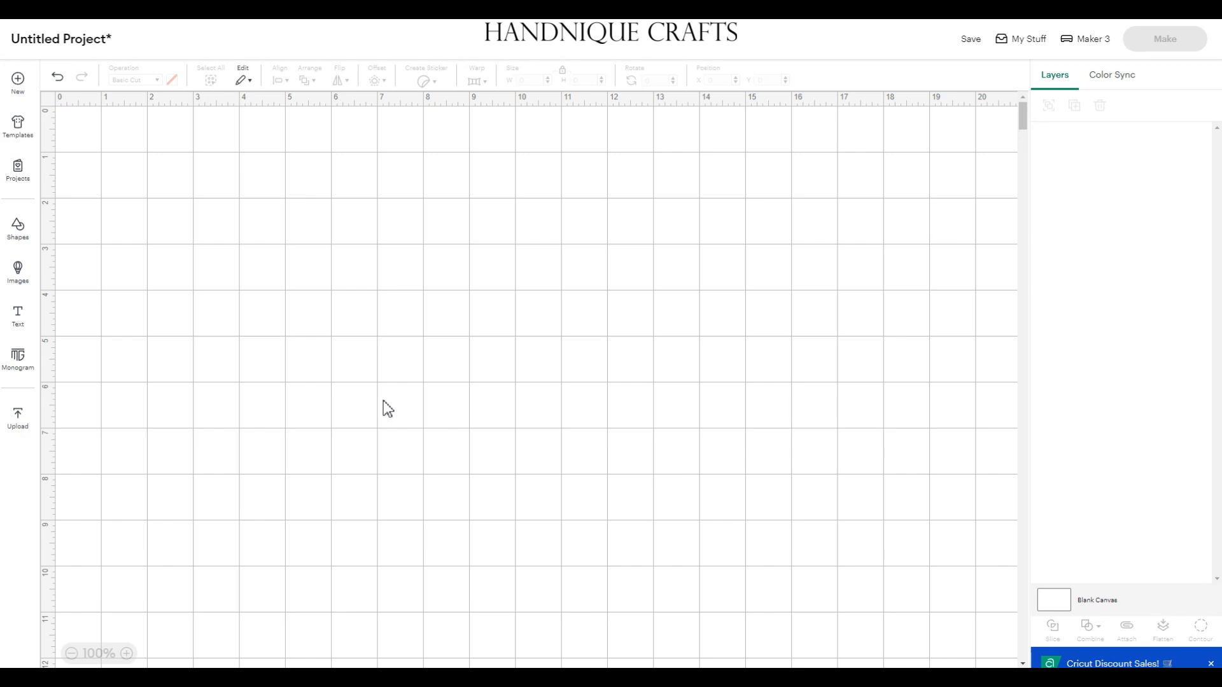
Upload the Back Panel SVG to the canvas and position it at about X 6.5, Y 0.3 in
{"action": "left_click", "coordinate": [26, 421]}
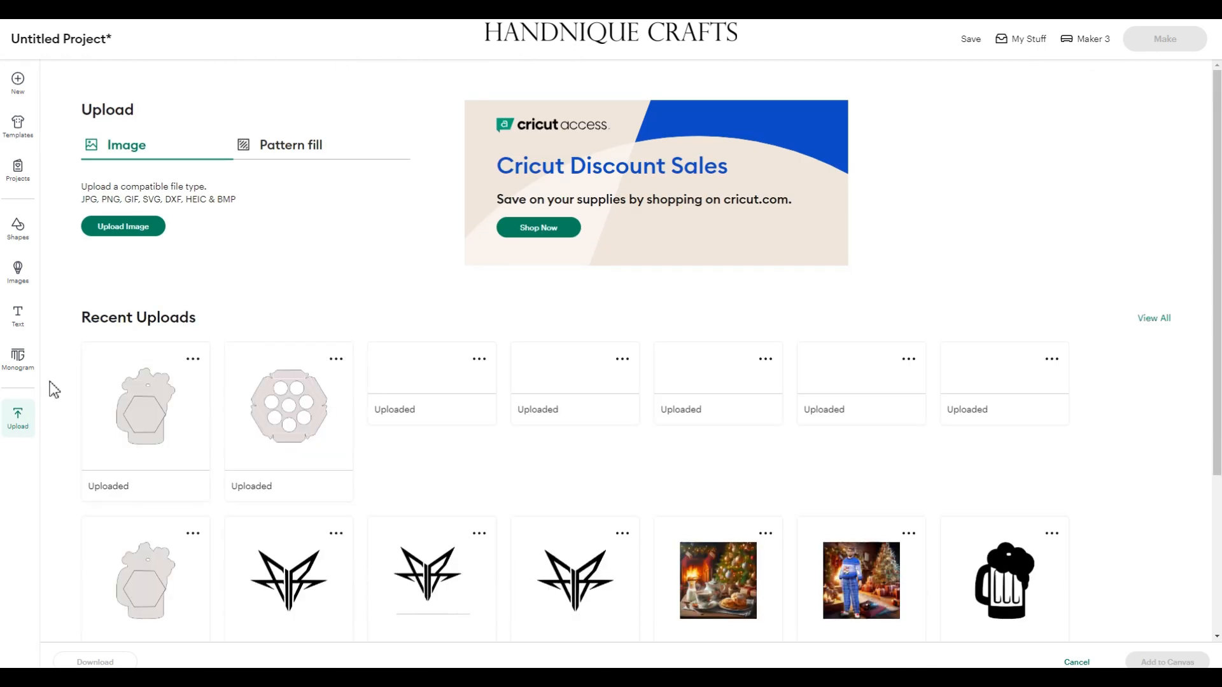
{"action": "left_click", "coordinate": [118, 225]}
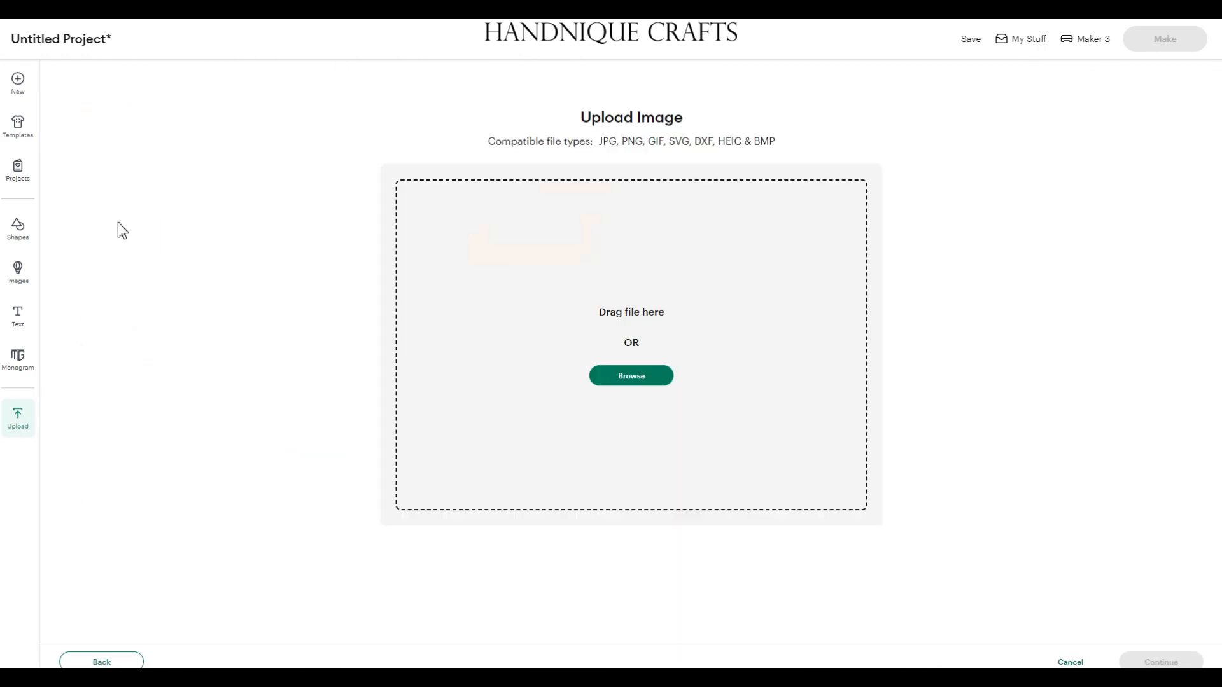
{"action": "left_click", "coordinate": [616, 384]}
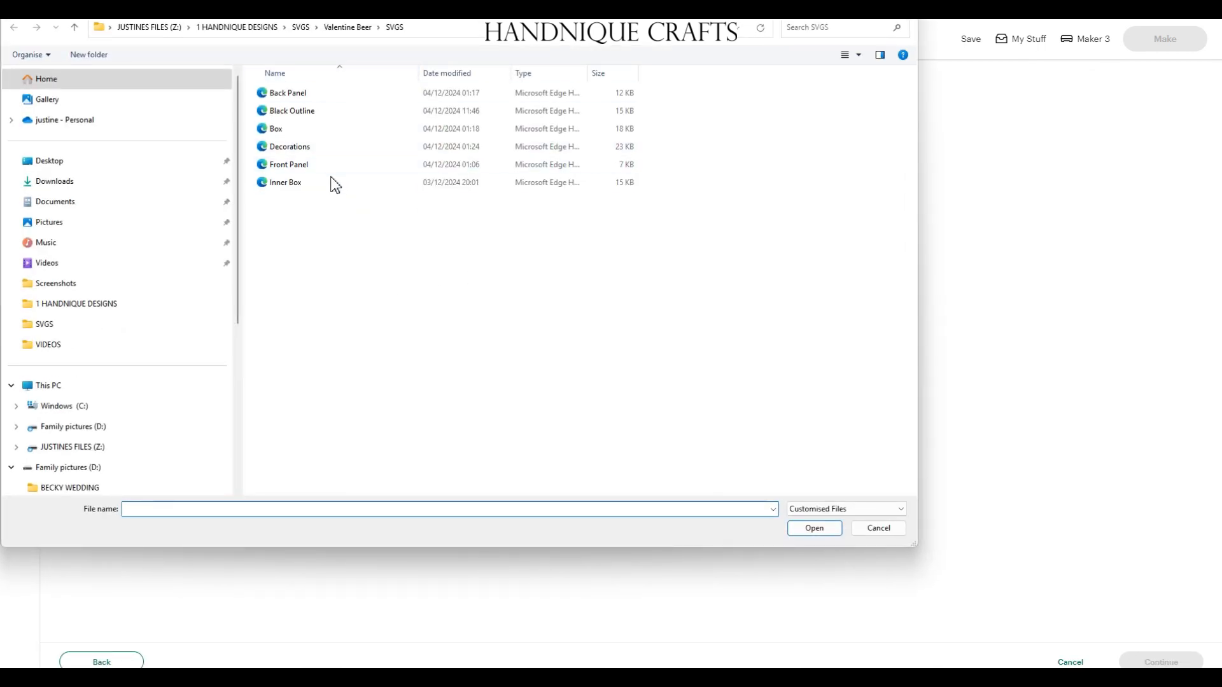
{"action": "double_click", "coordinate": [273, 93]}
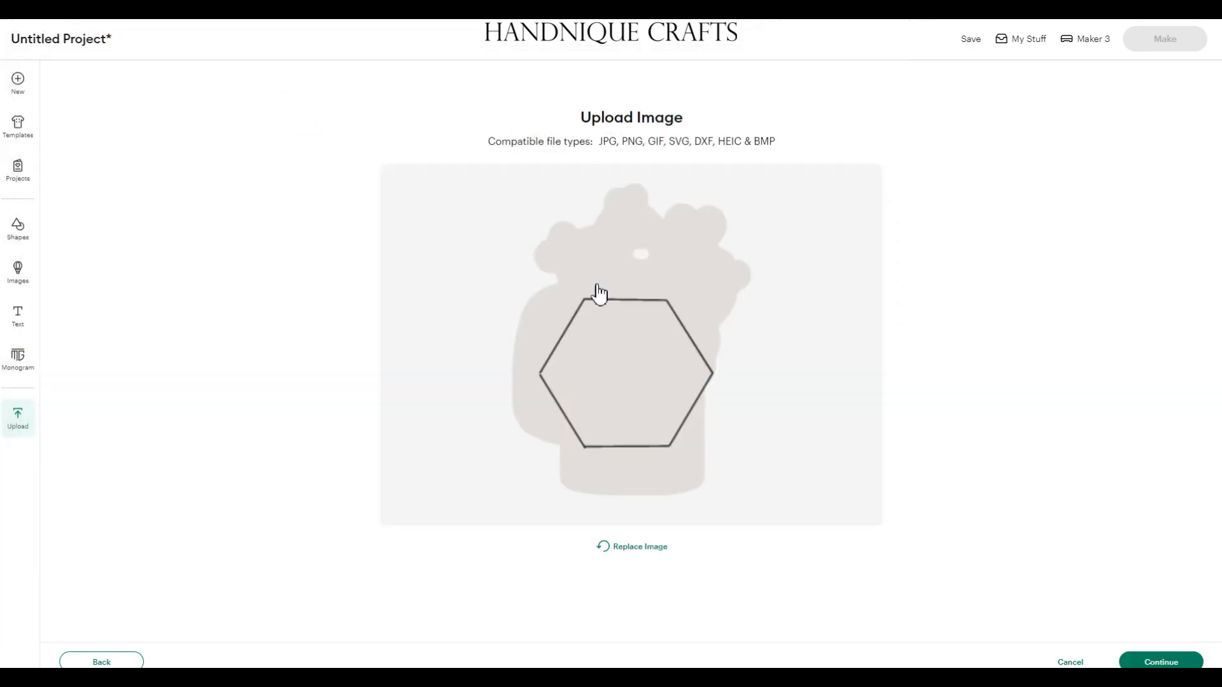
{"action": "left_click", "coordinate": [1146, 661]}
{"action": "left_click", "coordinate": [1146, 662]}
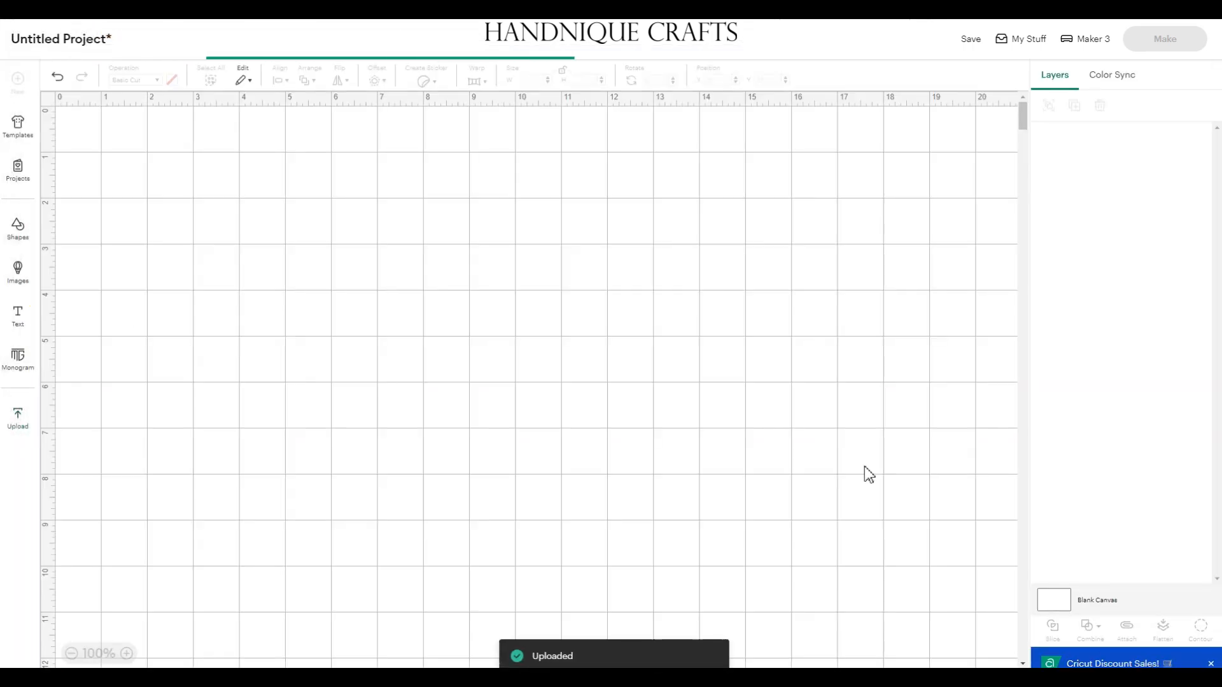
{"action": "left_click_drag", "start_coordinate": [322, 289], "coordinate": [585, 251]}
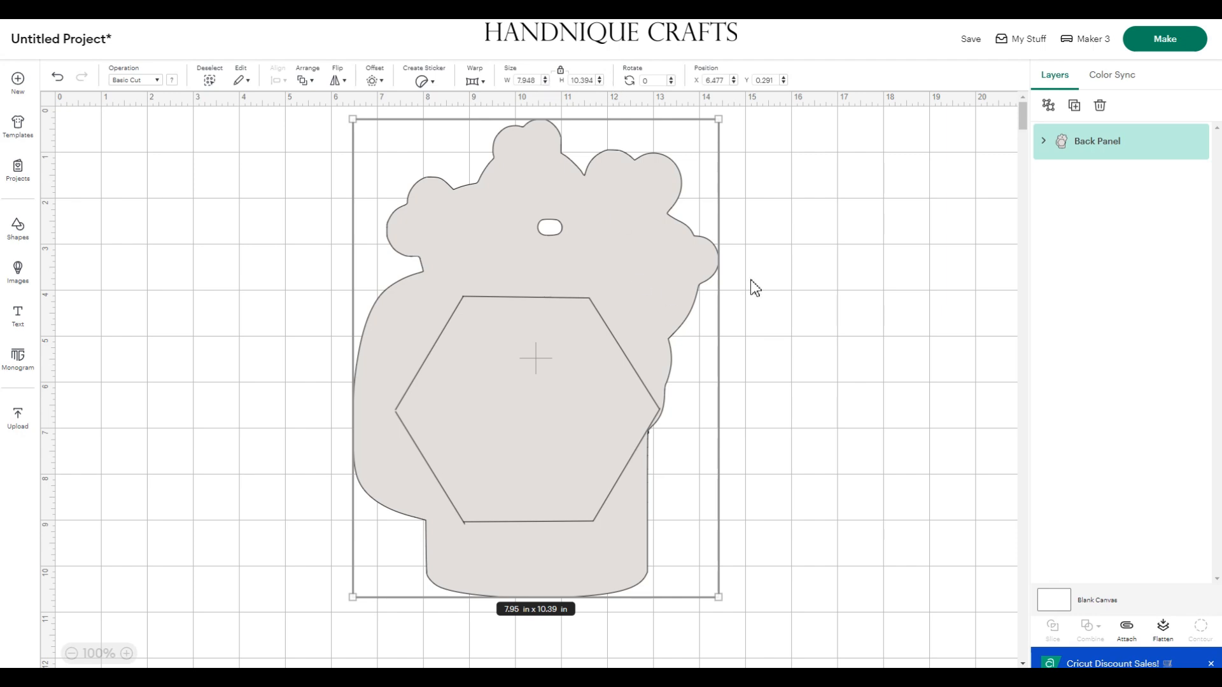
Set the operation of the Back Panel's hexagon layer to Pen
{"action": "left_click", "coordinate": [1043, 141]}
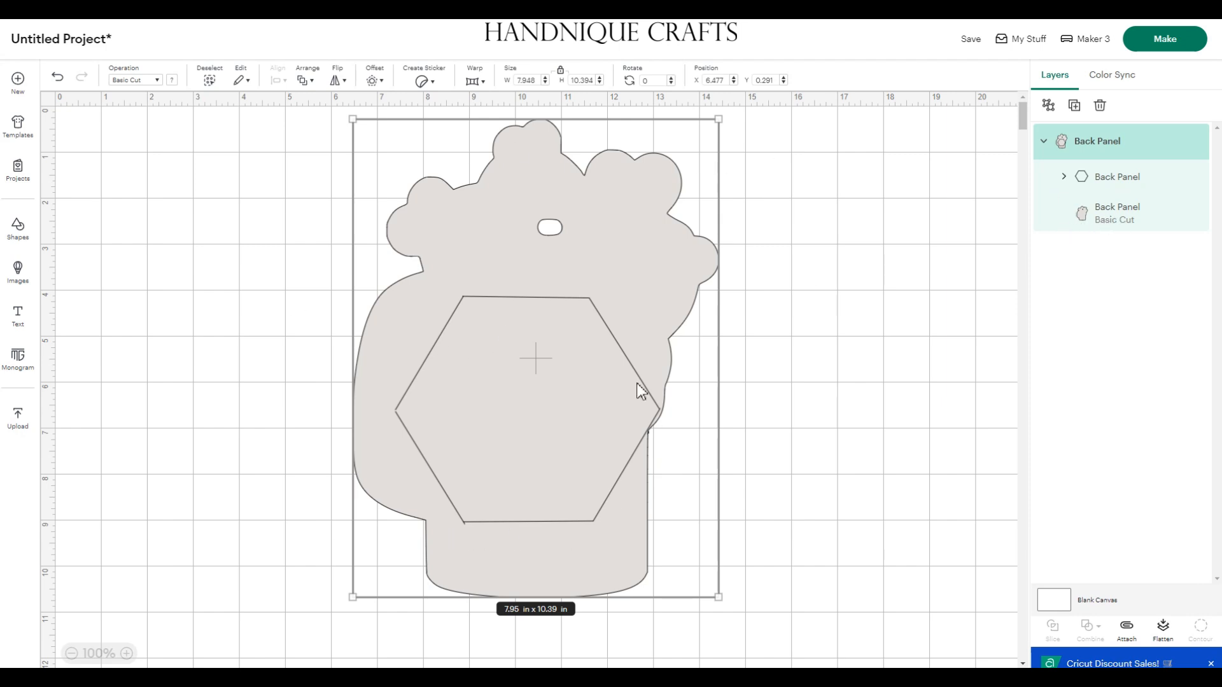
{"action": "left_click", "coordinate": [1104, 183]}
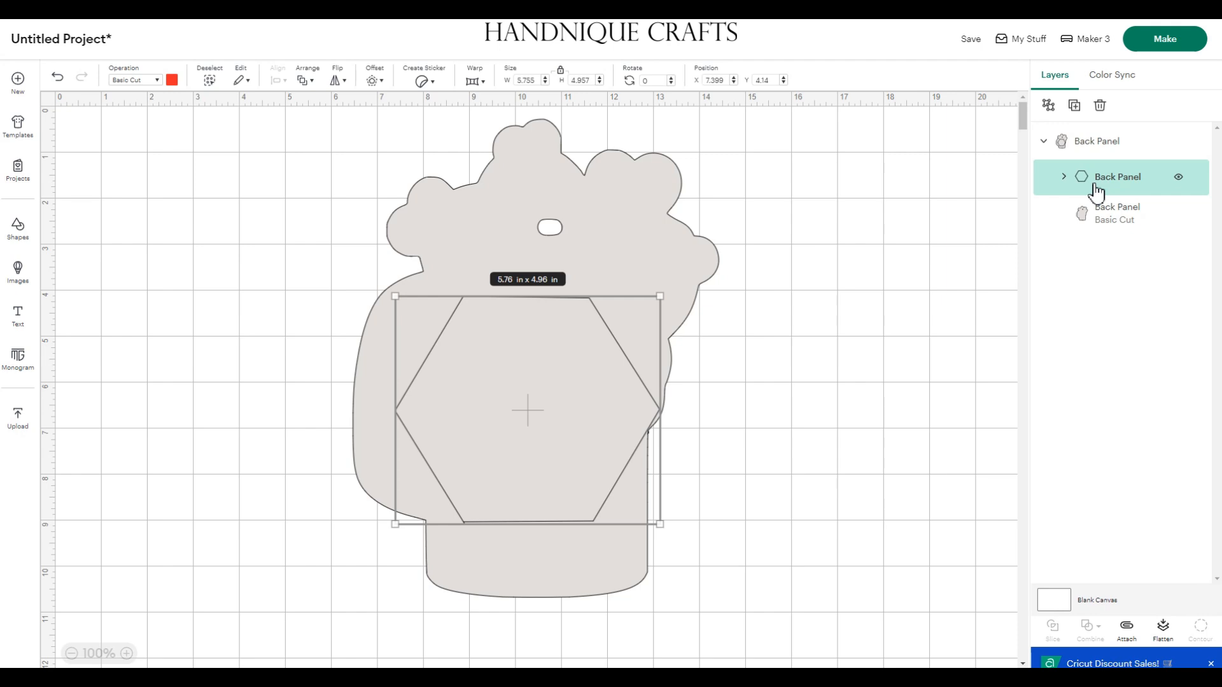
{"action": "left_click", "coordinate": [153, 80]}
{"action": "left_click", "coordinate": [156, 241]}
{"action": "left_click", "coordinate": [755, 381]}
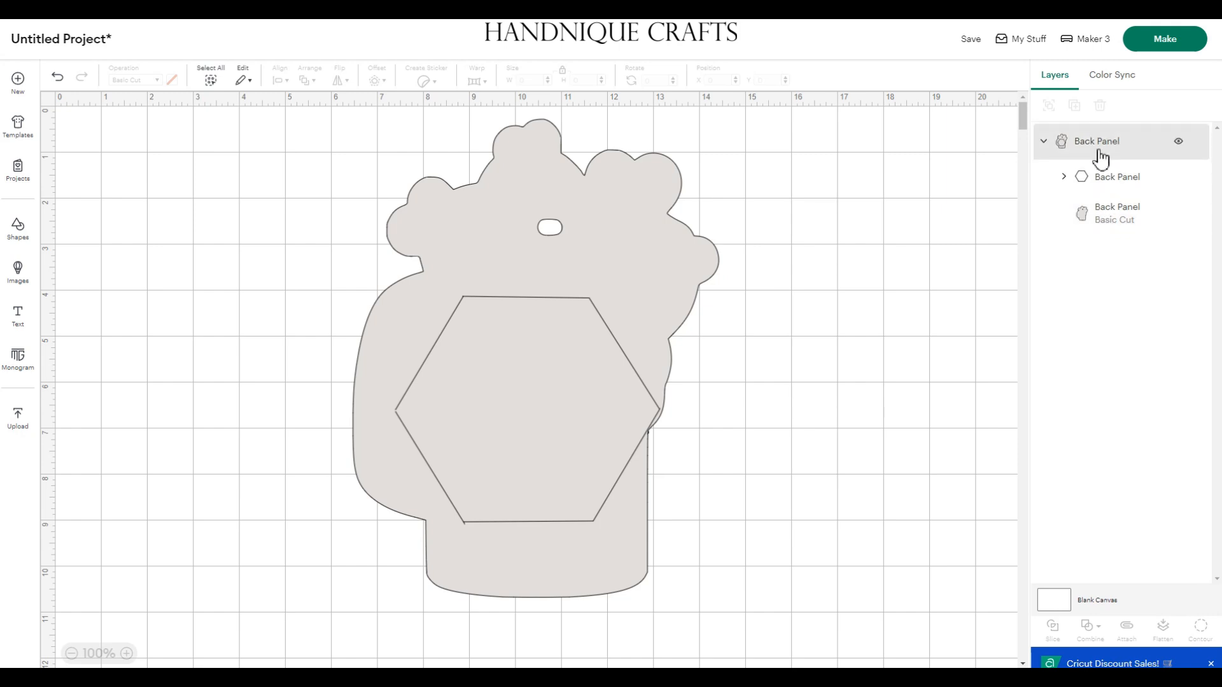
Attach the hexagon and cut layers of the Back Panel group to each other
{"action": "left_click_drag", "start_coordinate": [226, 139], "coordinate": [782, 639]}
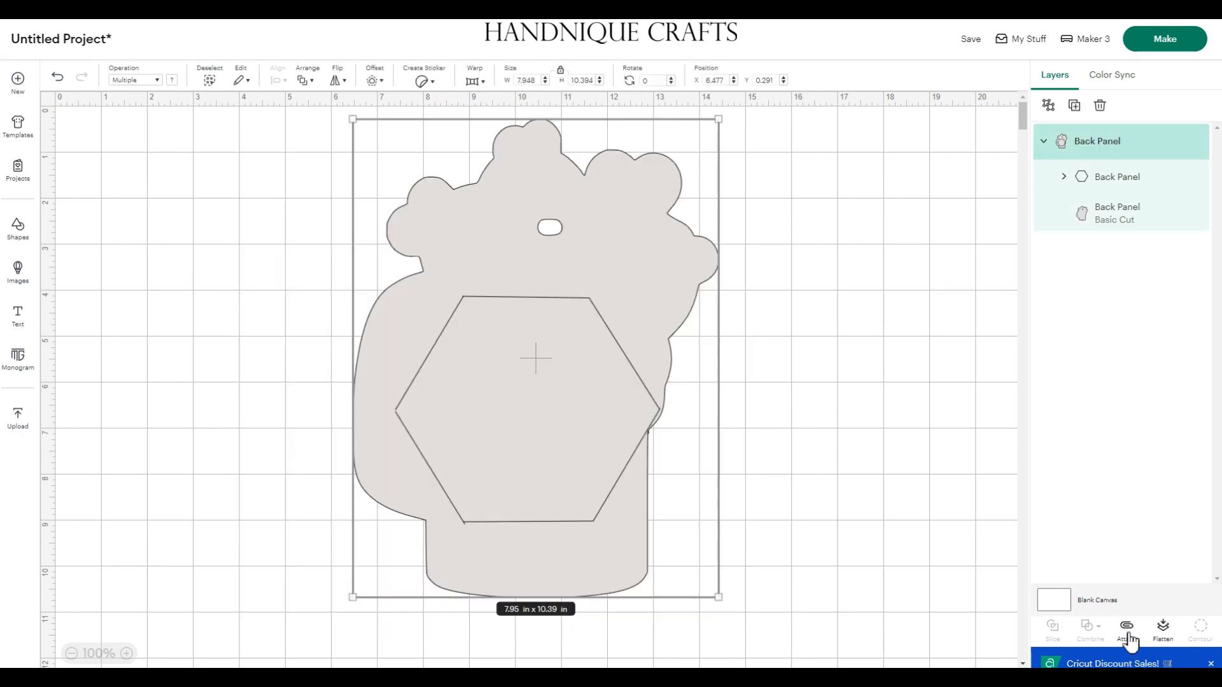
{"action": "left_click", "coordinate": [843, 472]}
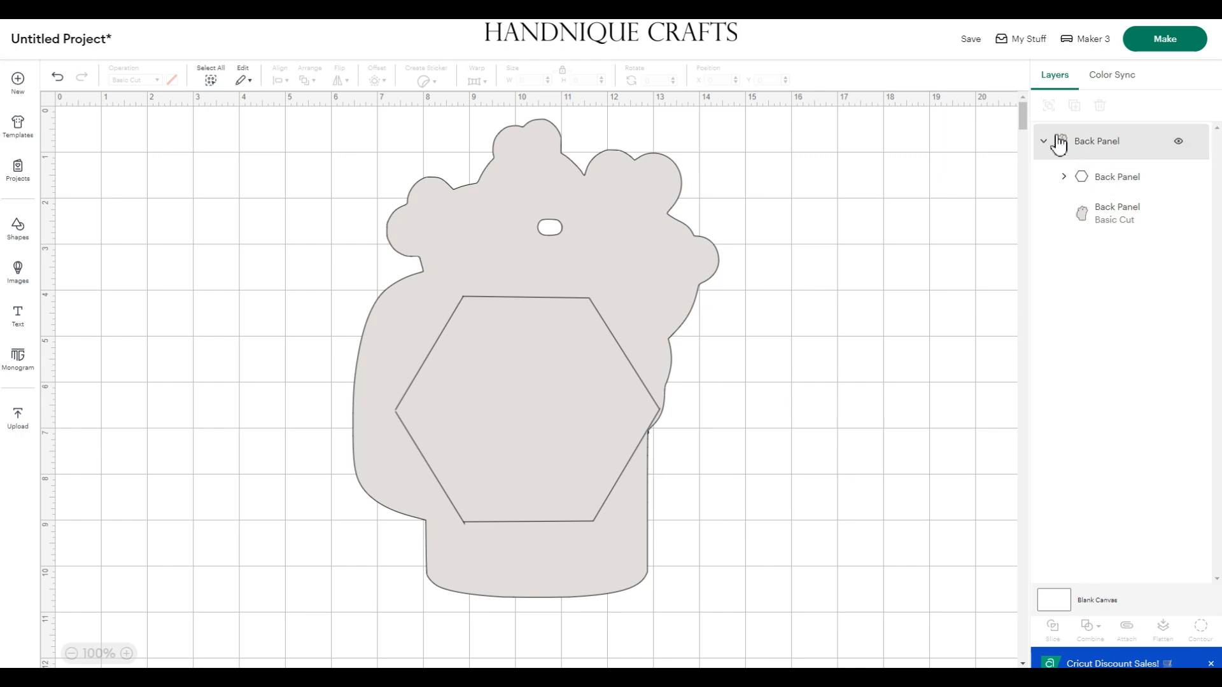
{"action": "left_click", "coordinate": [1105, 141]}
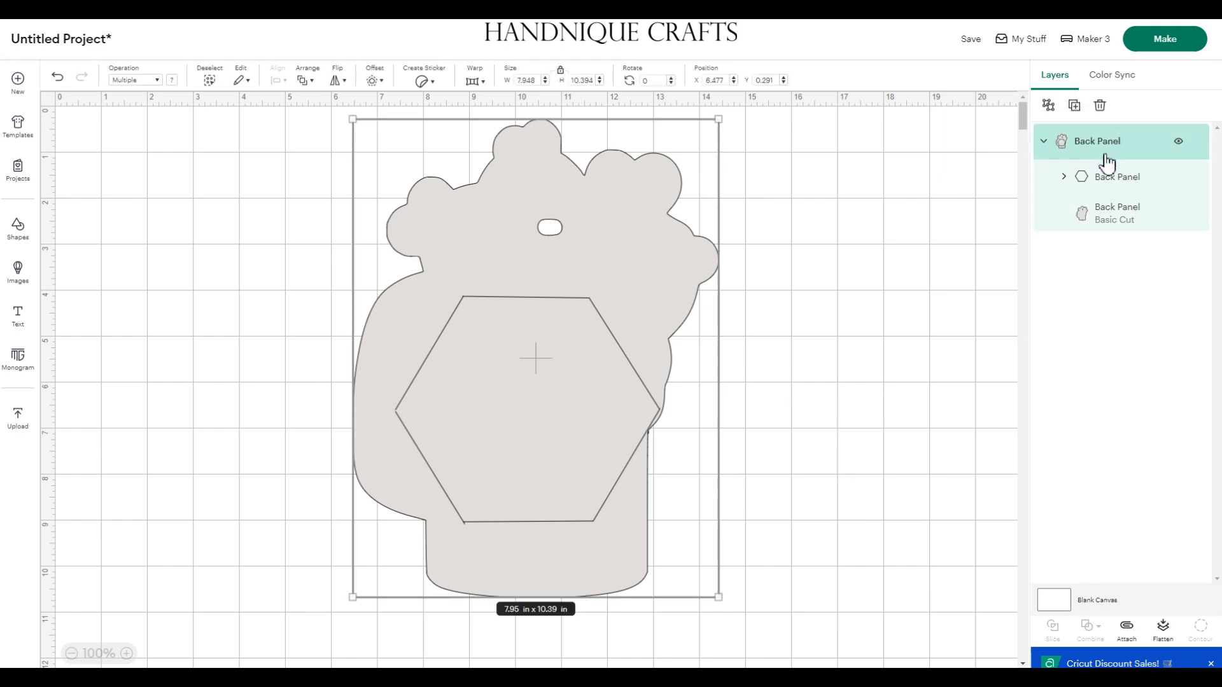
{"action": "left_click", "coordinate": [1126, 630]}
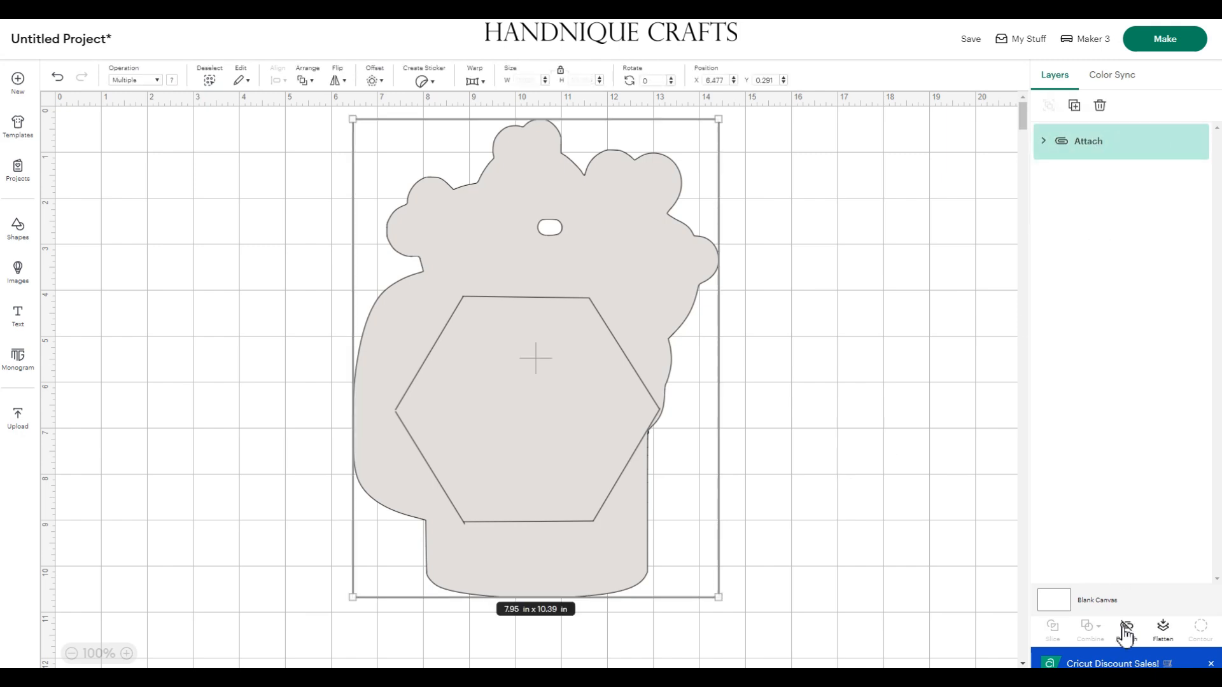
Rename the attached group as Back Panel and move it to about X 13.8, Y 0.5 in on the canvas
{"action": "double_click", "coordinate": [1092, 142]}
{"action": "type", "text": "Back Panel"}
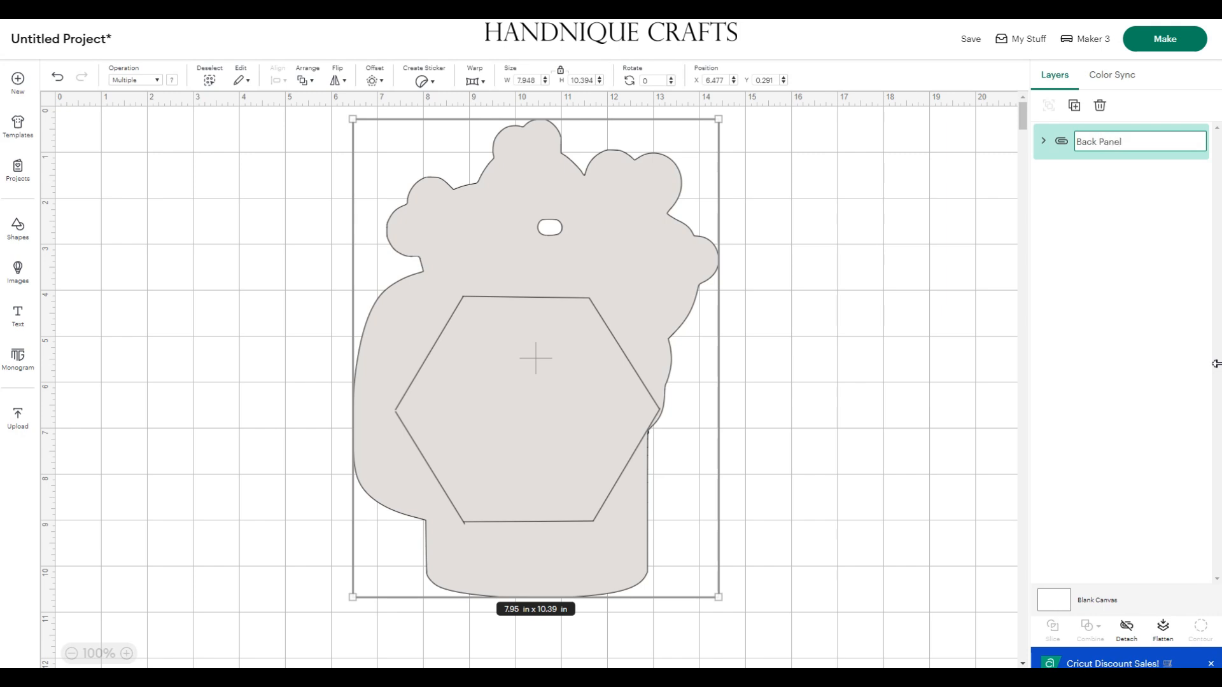
{"action": "left_click", "coordinate": [1067, 352]}
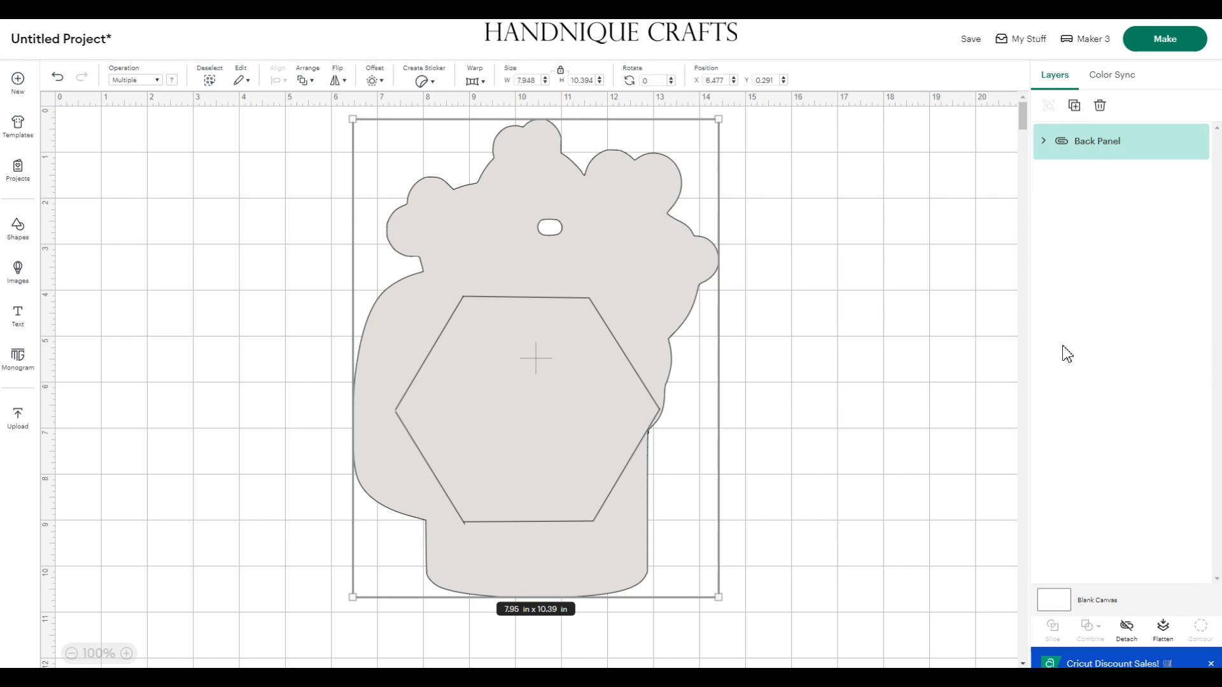
{"action": "left_click_drag", "start_coordinate": [503, 274], "coordinate": [843, 280]}
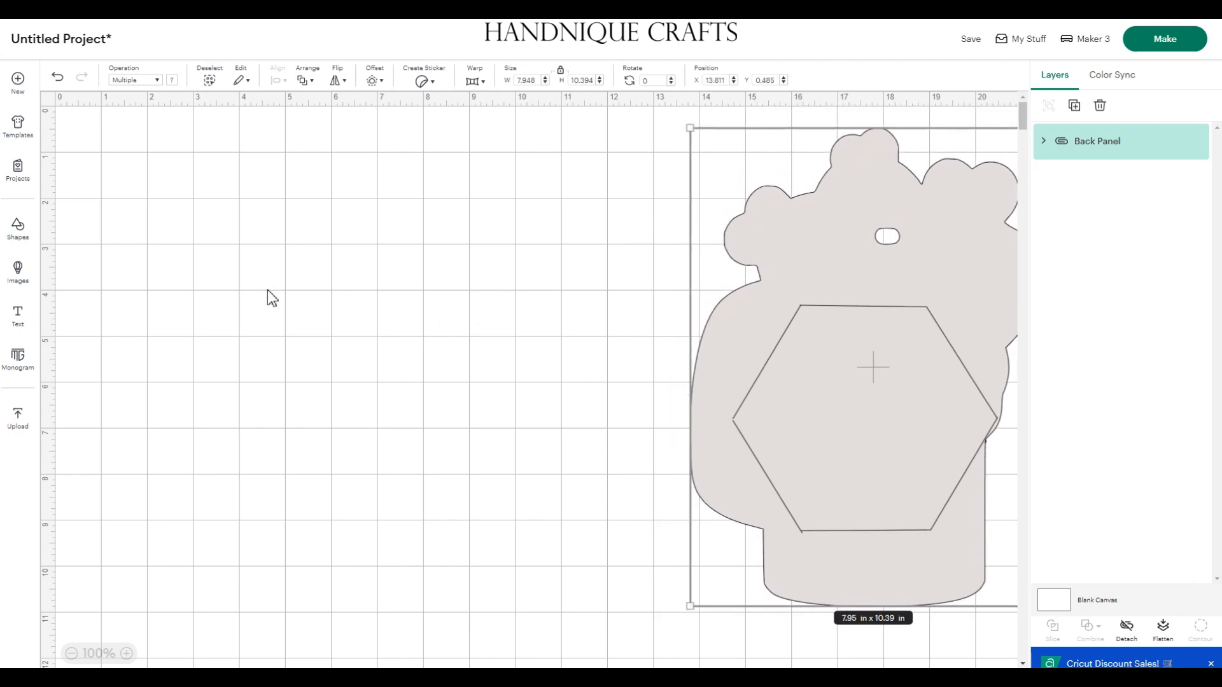
Upload the Black Outline SVG and place it over the back panel with their small hanging slots aligned
{"action": "left_click", "coordinate": [17, 423]}
{"action": "left_click", "coordinate": [122, 226]}
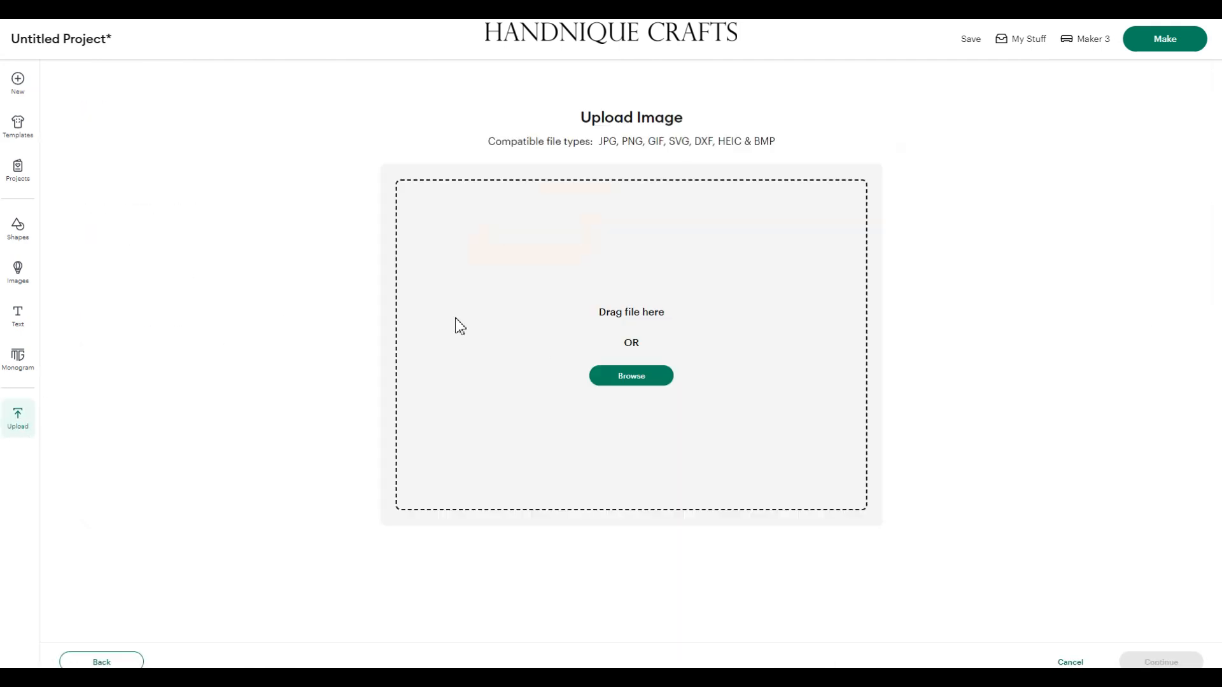
{"action": "left_click", "coordinate": [620, 382]}
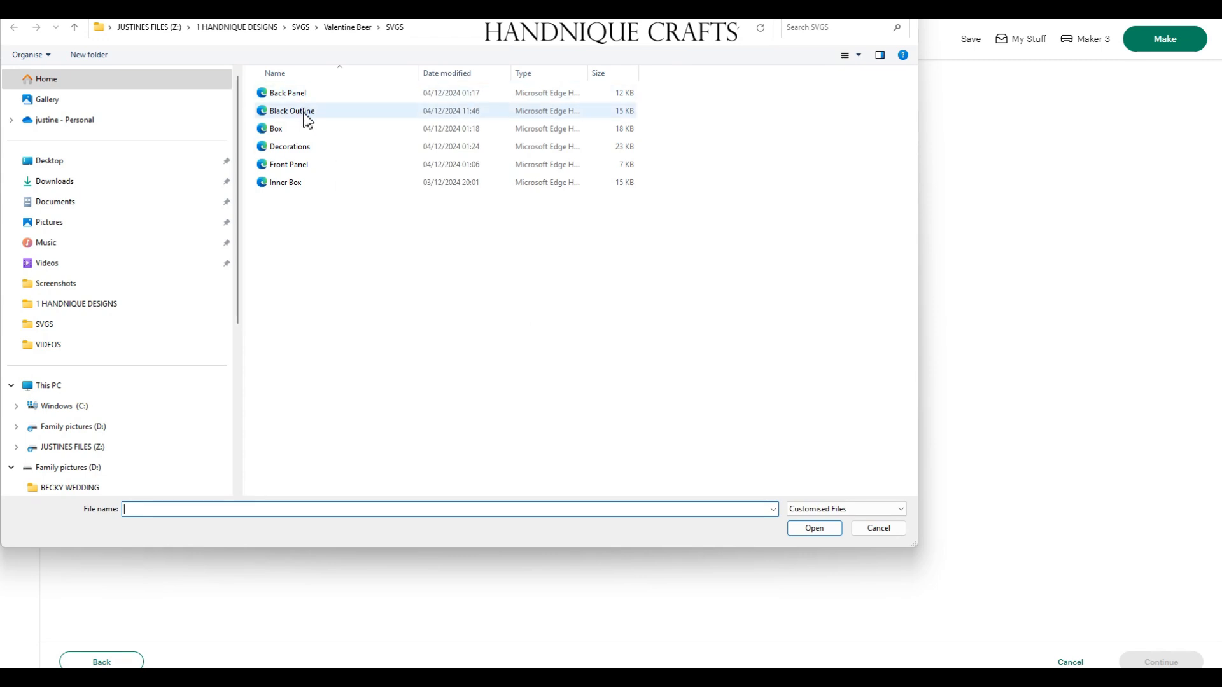
{"action": "double_click", "coordinate": [306, 112]}
{"action": "left_click", "coordinate": [1152, 662]}
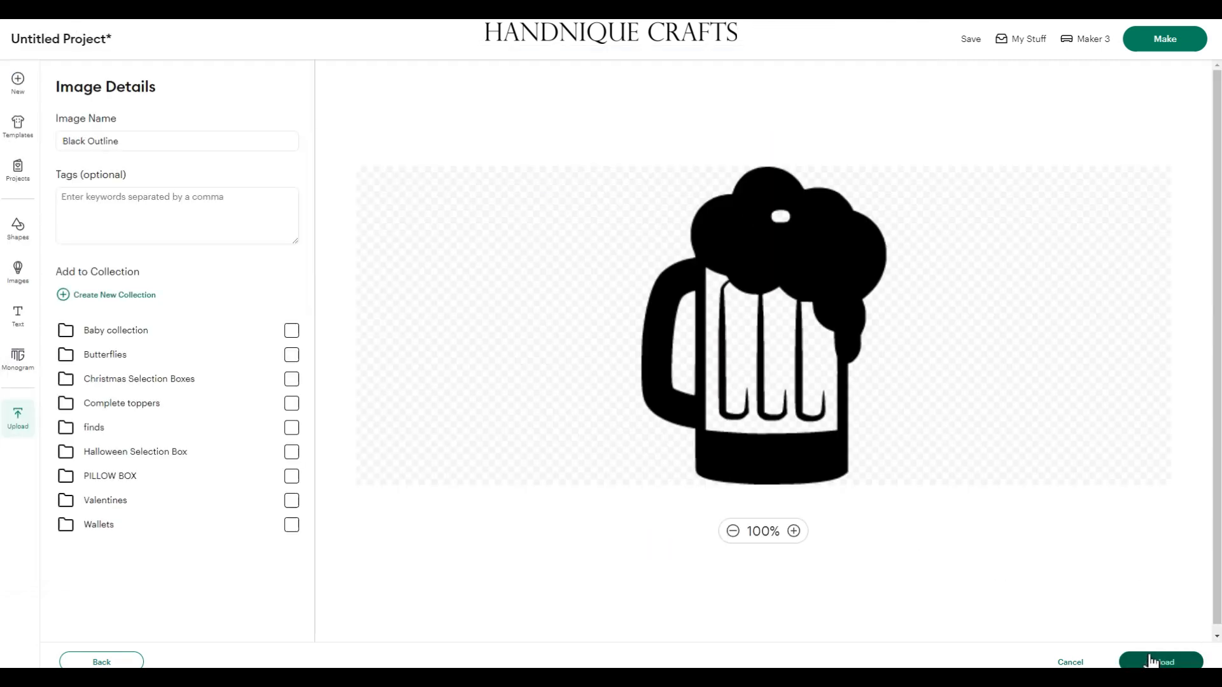
{"action": "left_click", "coordinate": [1147, 661]}
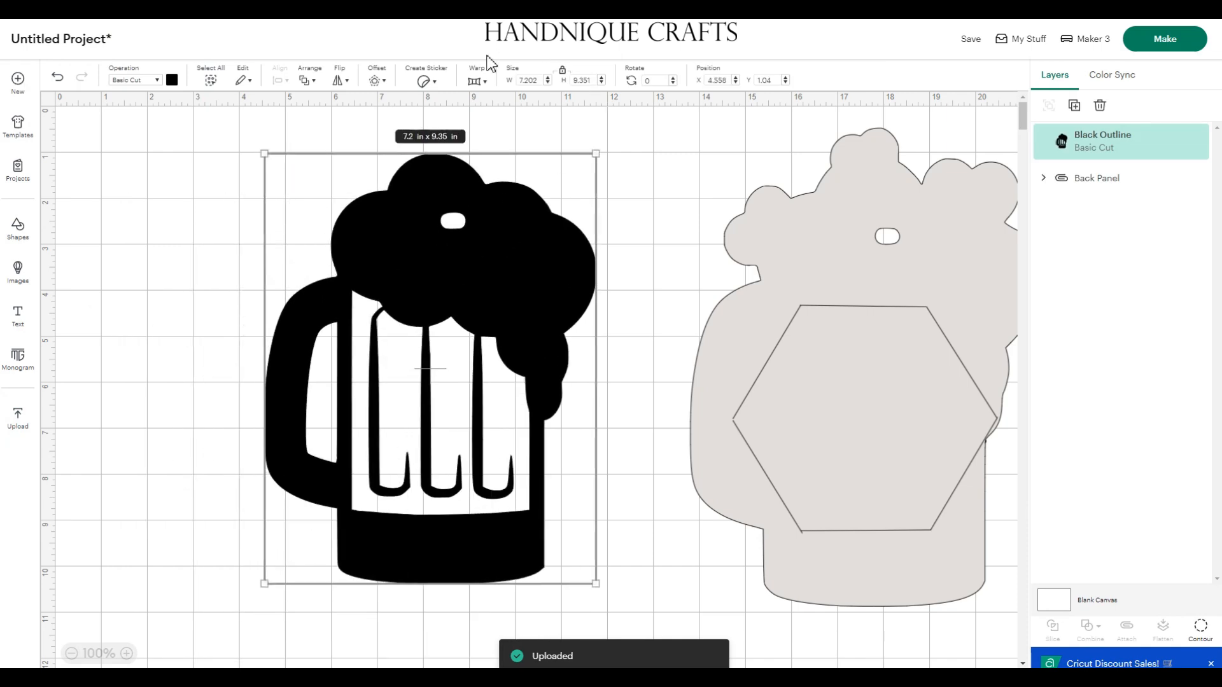
{"action": "left_click_drag", "start_coordinate": [473, 284], "coordinate": [894, 295]}
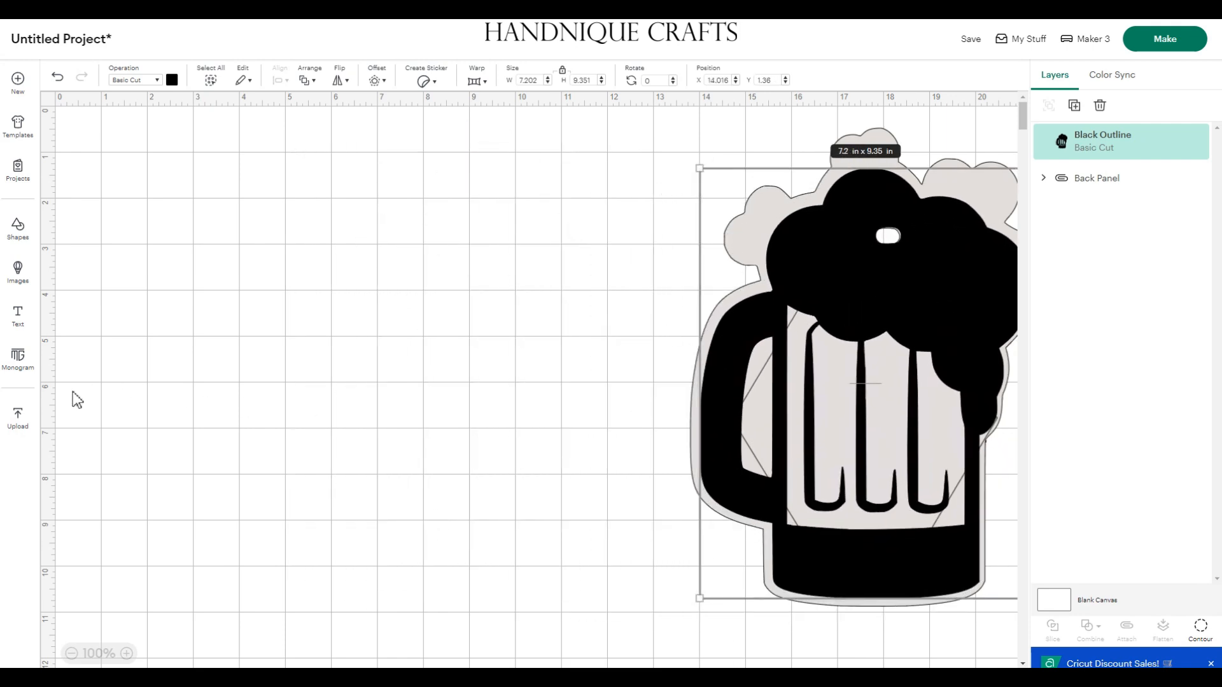
Upload the Box SVG and position it in the empty canvas area at about X 3.6, Y 1.1 in
{"action": "left_click", "coordinate": [18, 420]}
{"action": "left_click", "coordinate": [128, 226]}
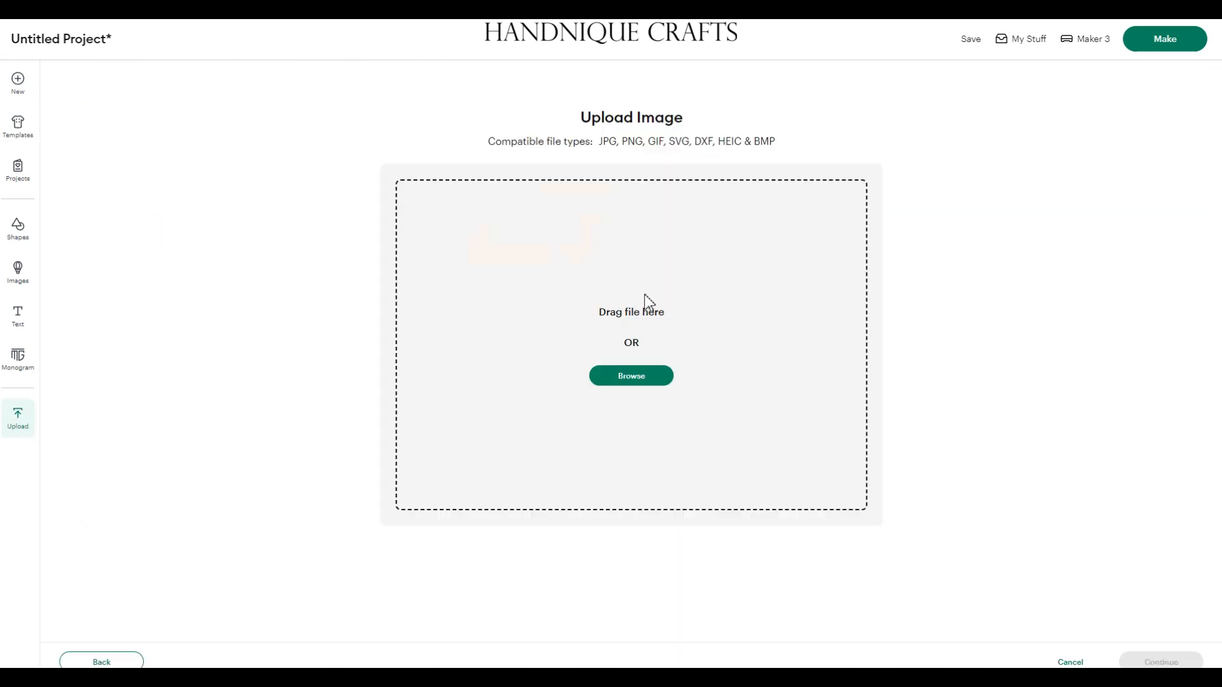
{"action": "left_click", "coordinate": [638, 379]}
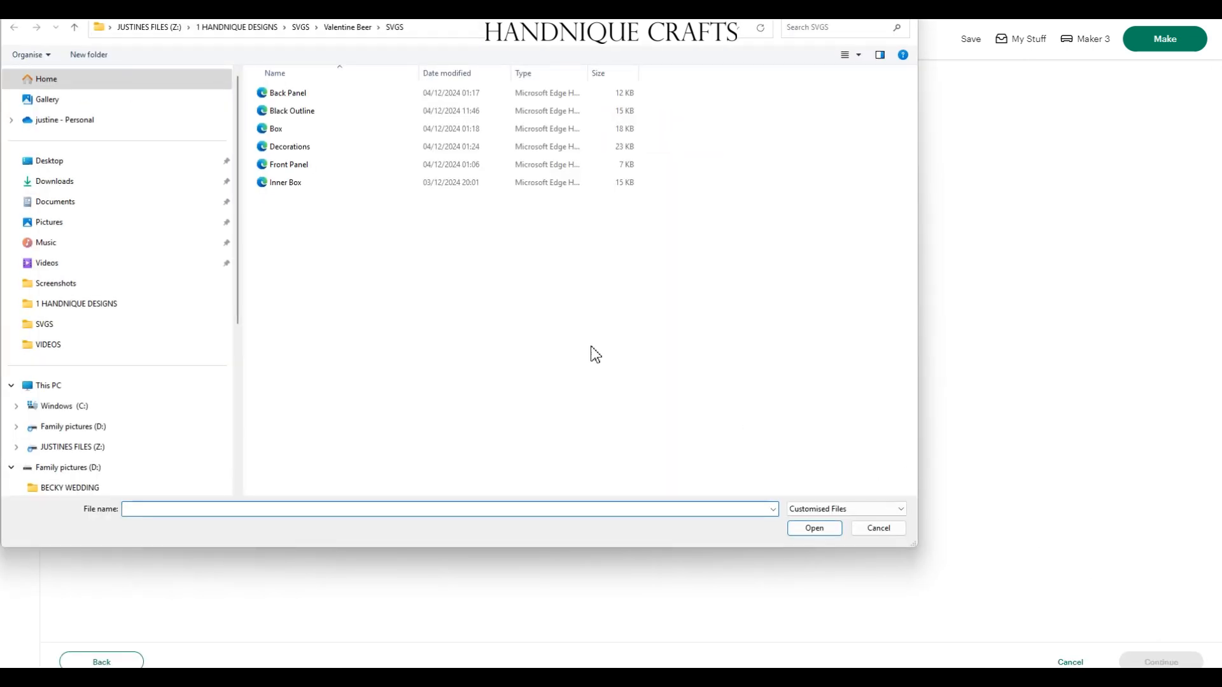
{"action": "double_click", "coordinate": [289, 129]}
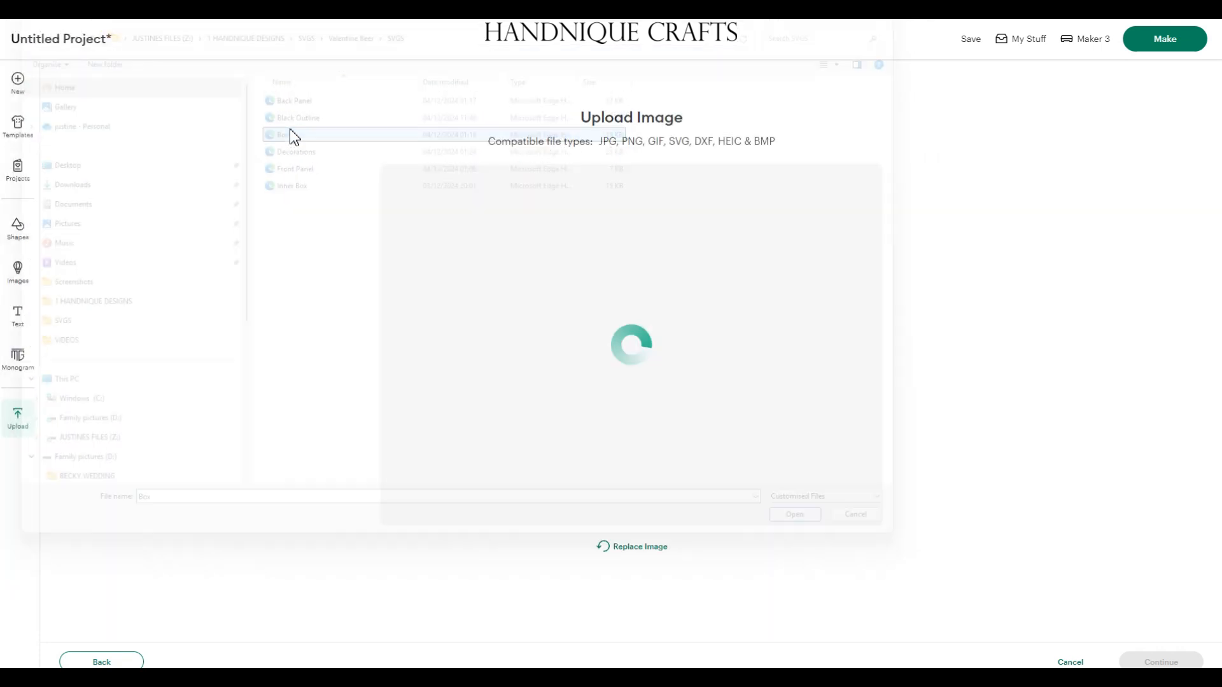
{"action": "left_click", "coordinate": [1162, 662]}
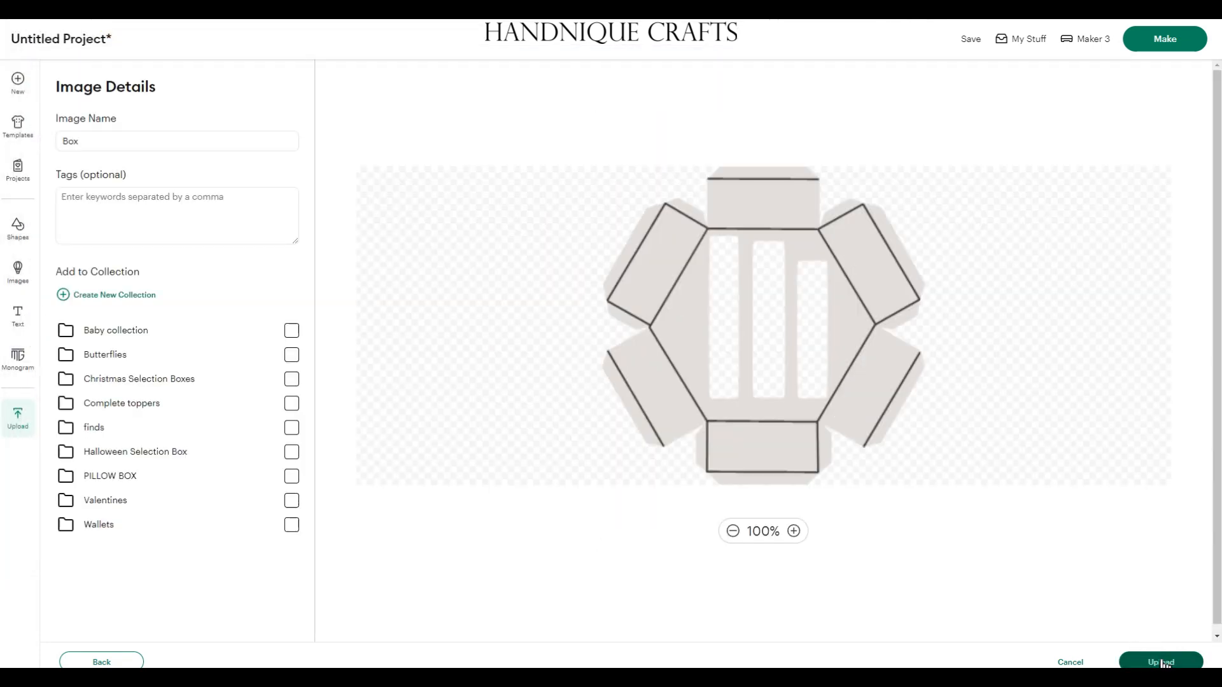
{"action": "left_click", "coordinate": [1164, 663]}
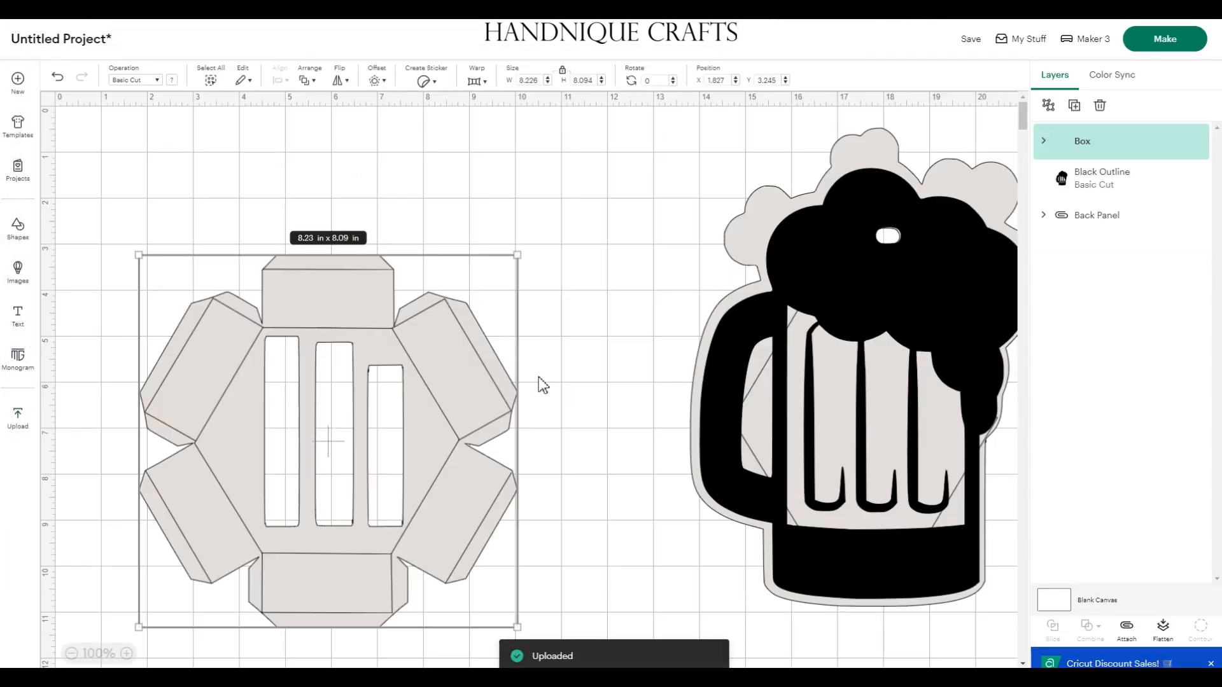
{"action": "left_click_drag", "start_coordinate": [433, 350], "coordinate": [514, 249]}
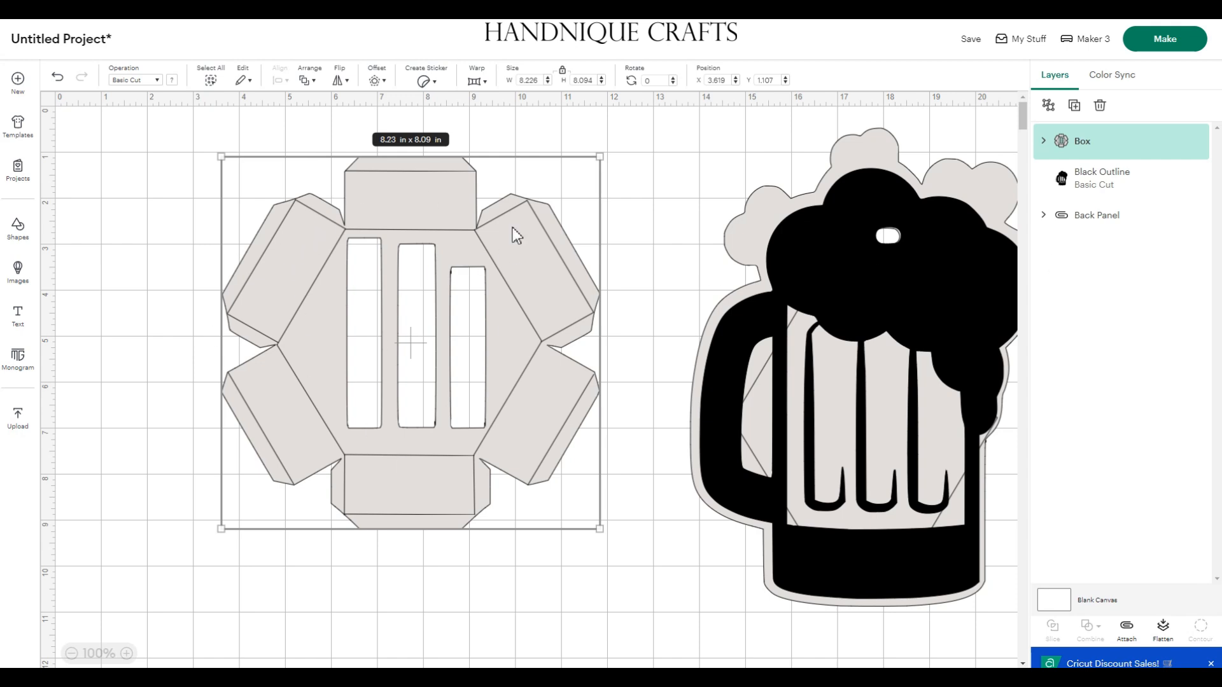
Set the operation of the Box's fold-line layer to Score
{"action": "left_click", "coordinate": [1043, 140]}
{"action": "left_click", "coordinate": [1101, 184]}
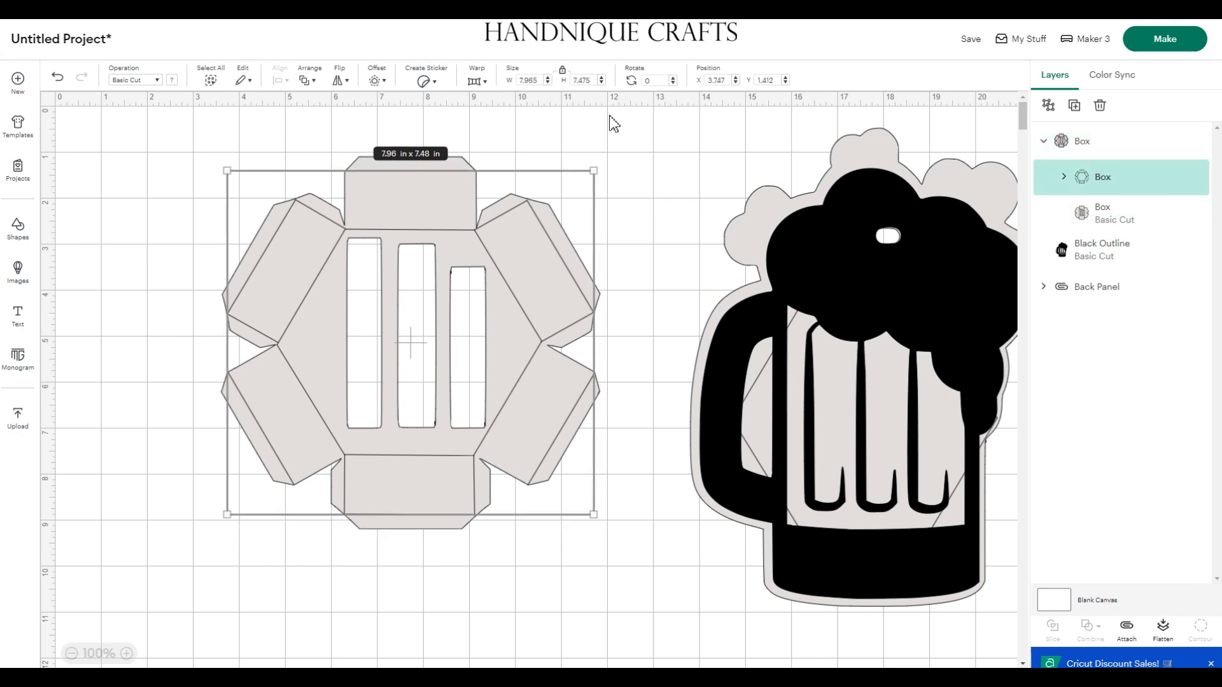
{"action": "left_click", "coordinate": [157, 80]}
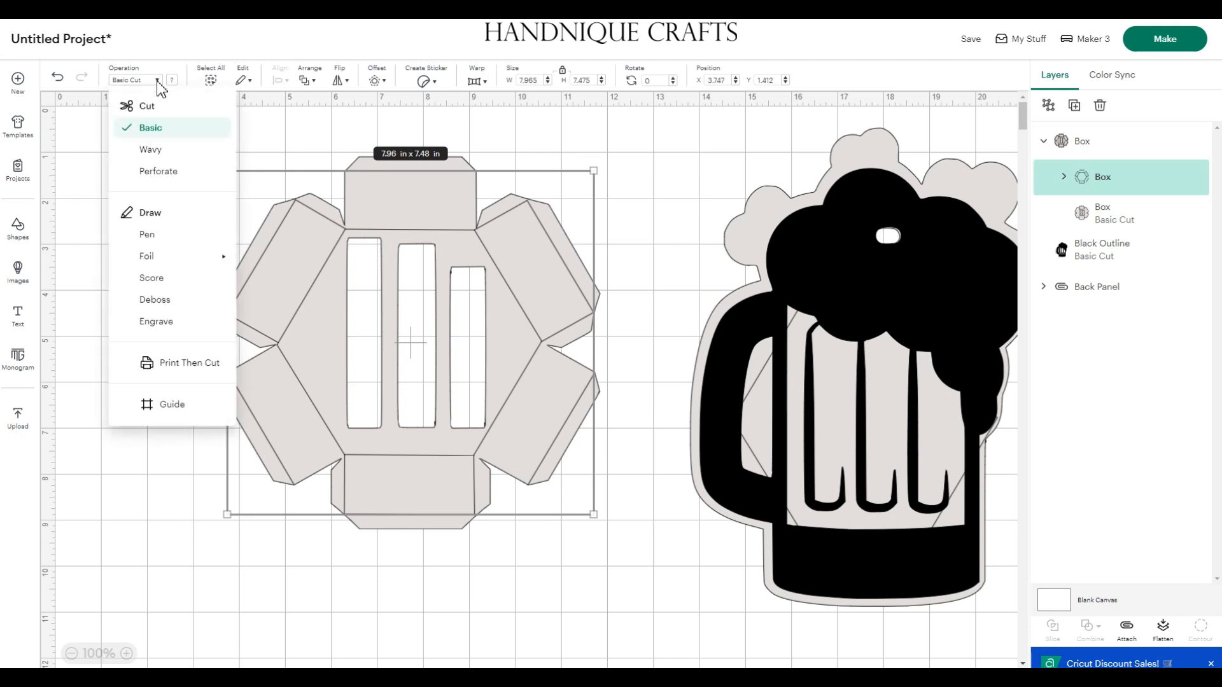
{"action": "left_click", "coordinate": [167, 285]}
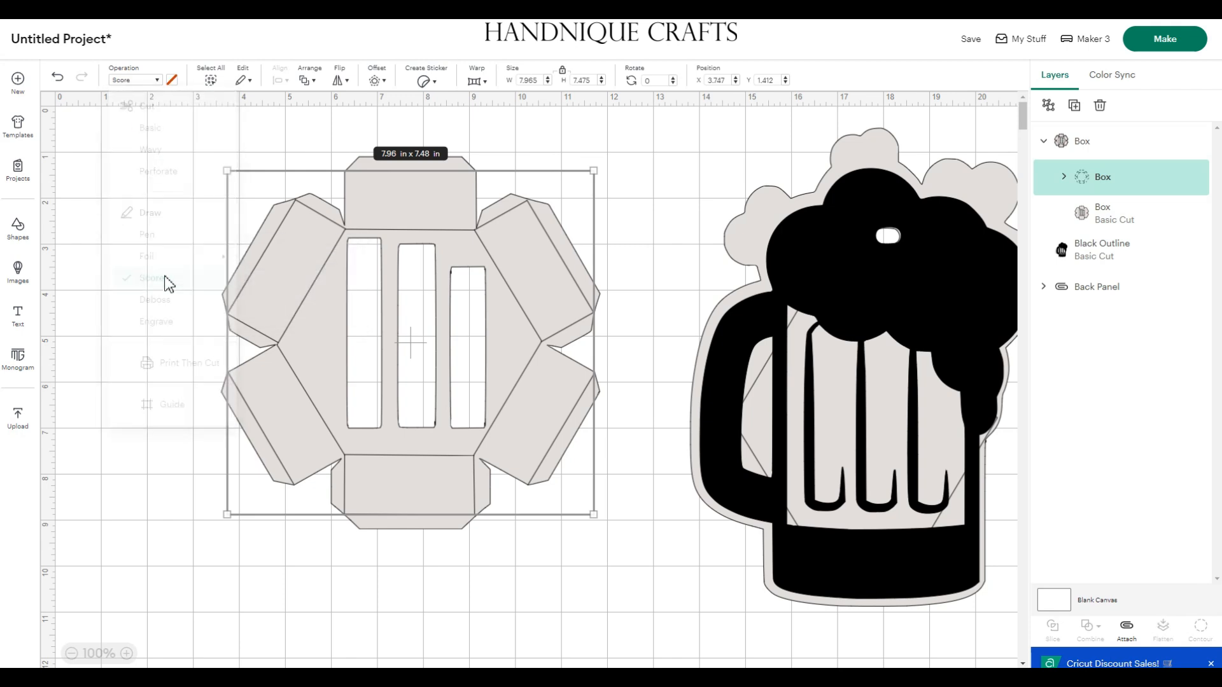
{"action": "left_click", "coordinate": [665, 623]}
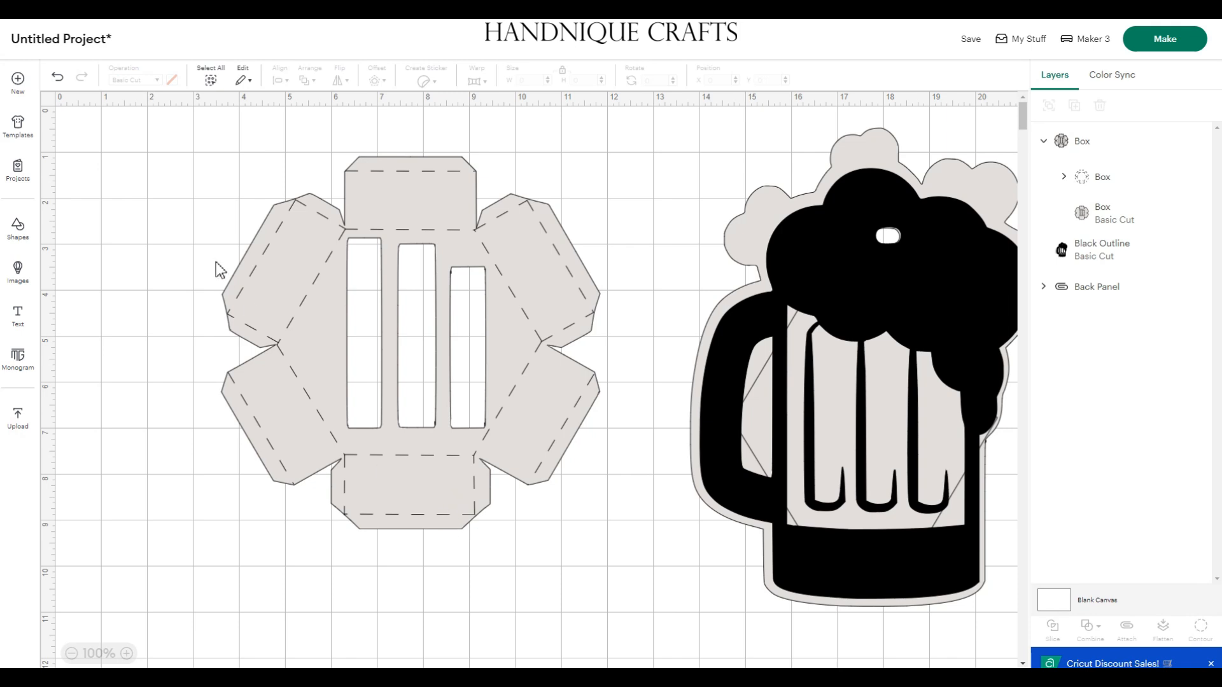
Attach the Box's score lines to its cut layer
{"action": "left_click_drag", "start_coordinate": [149, 141], "coordinate": [630, 578]}
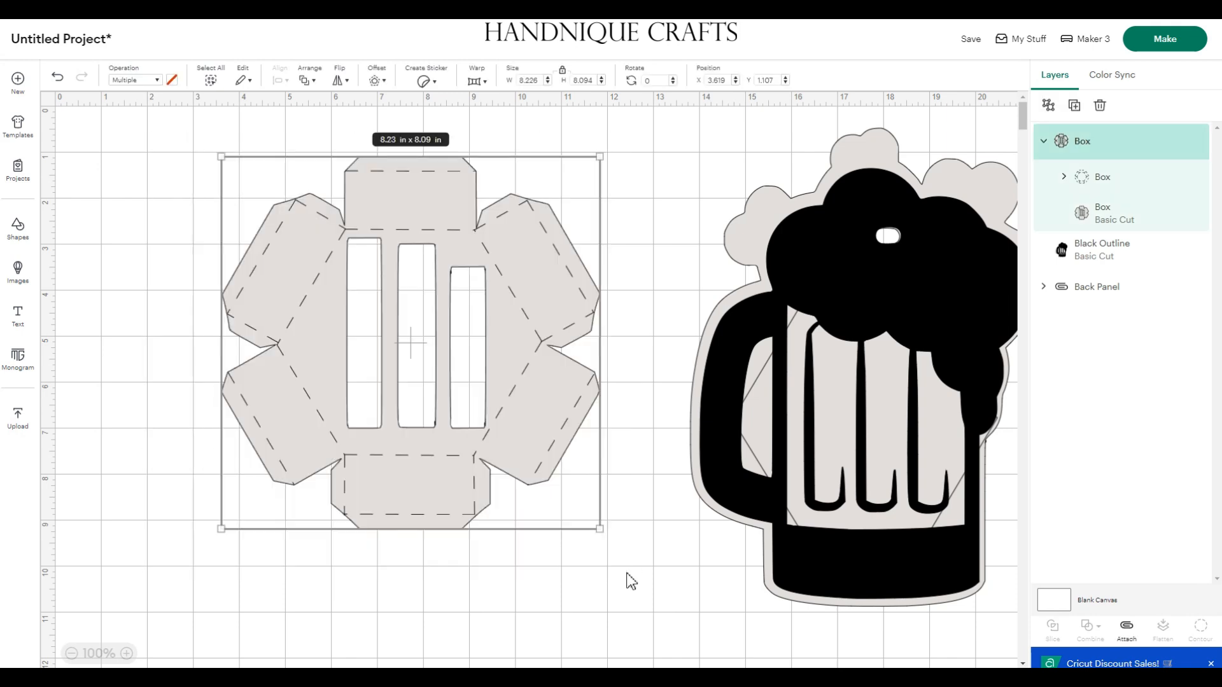
{"action": "left_click", "coordinate": [1127, 629]}
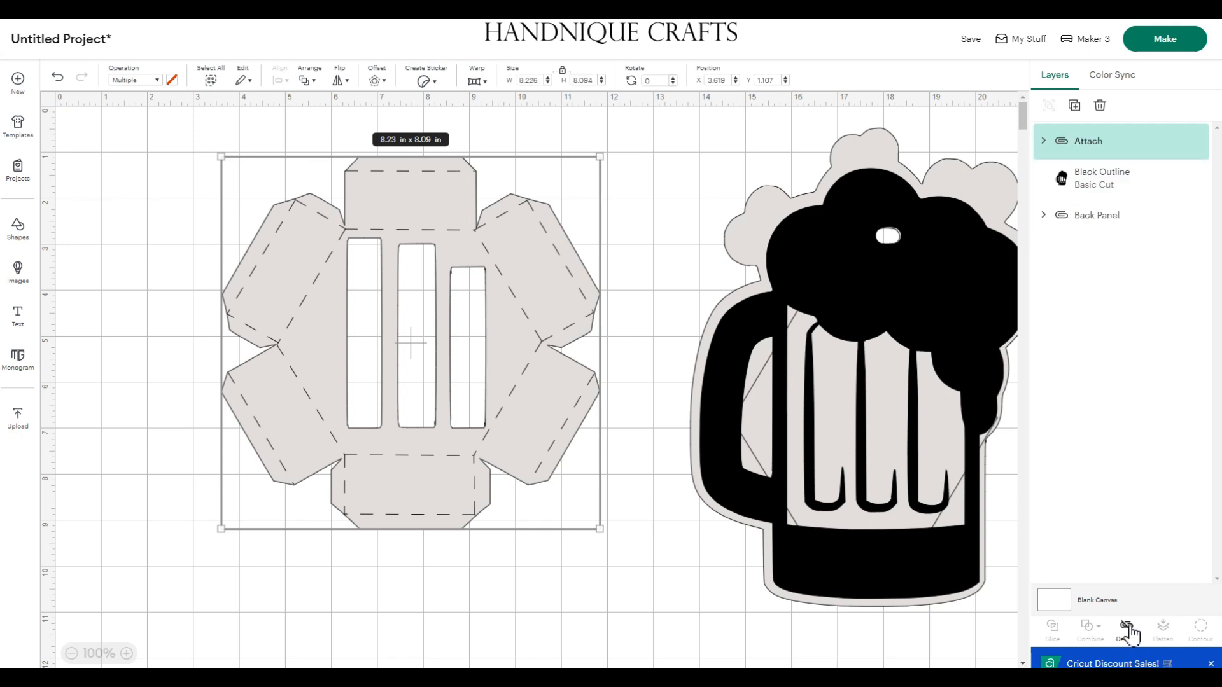
Rename the attached group as Box and move it across the canvas onto the beer mug
{"action": "double_click", "coordinate": [1090, 142]}
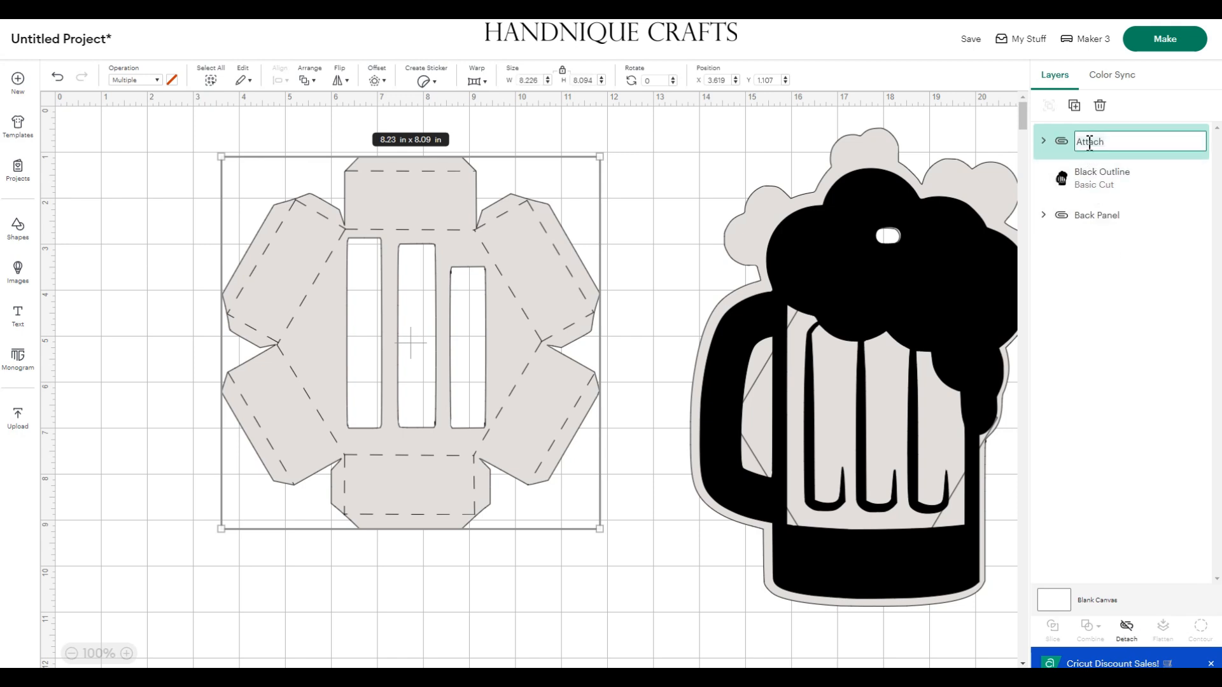
{"action": "type", "text": "Box"}
{"action": "left_click", "coordinate": [499, 464]}
{"action": "left_click_drag", "start_coordinate": [494, 390], "coordinate": [862, 390]}
Upload the Decorations SVG and position it in the empty canvas area at about X 4.3, Y 0.5 in
{"action": "left_click", "coordinate": [19, 422]}
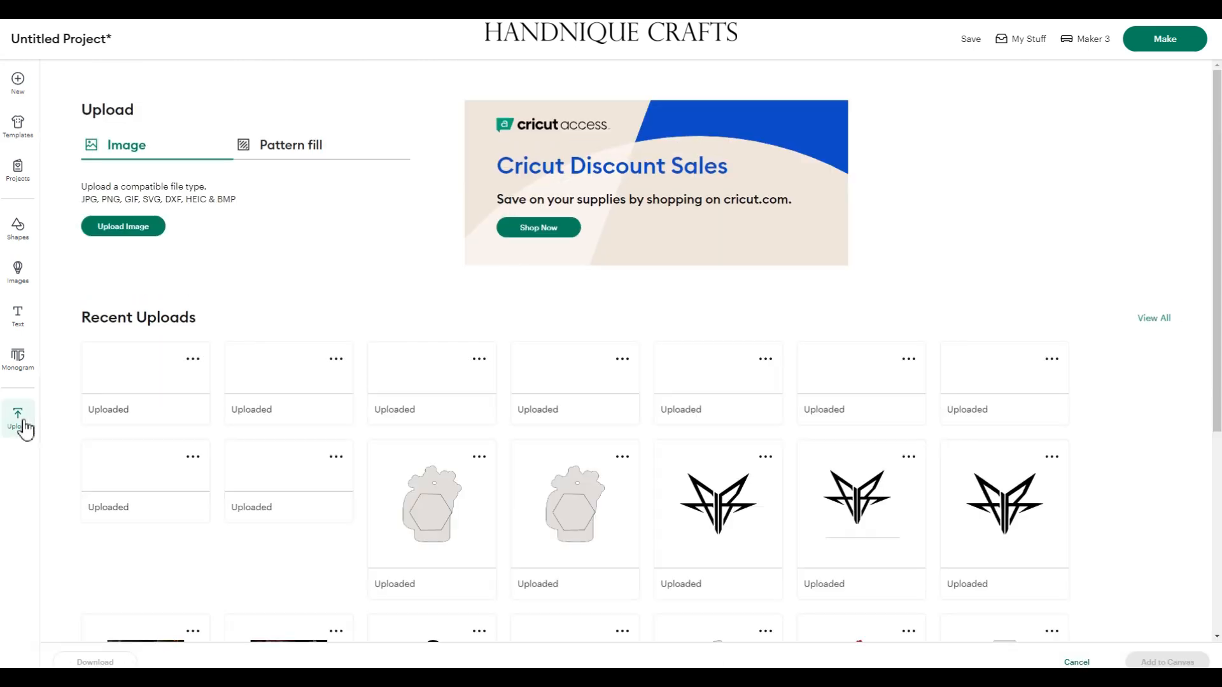
{"action": "left_click", "coordinate": [120, 227]}
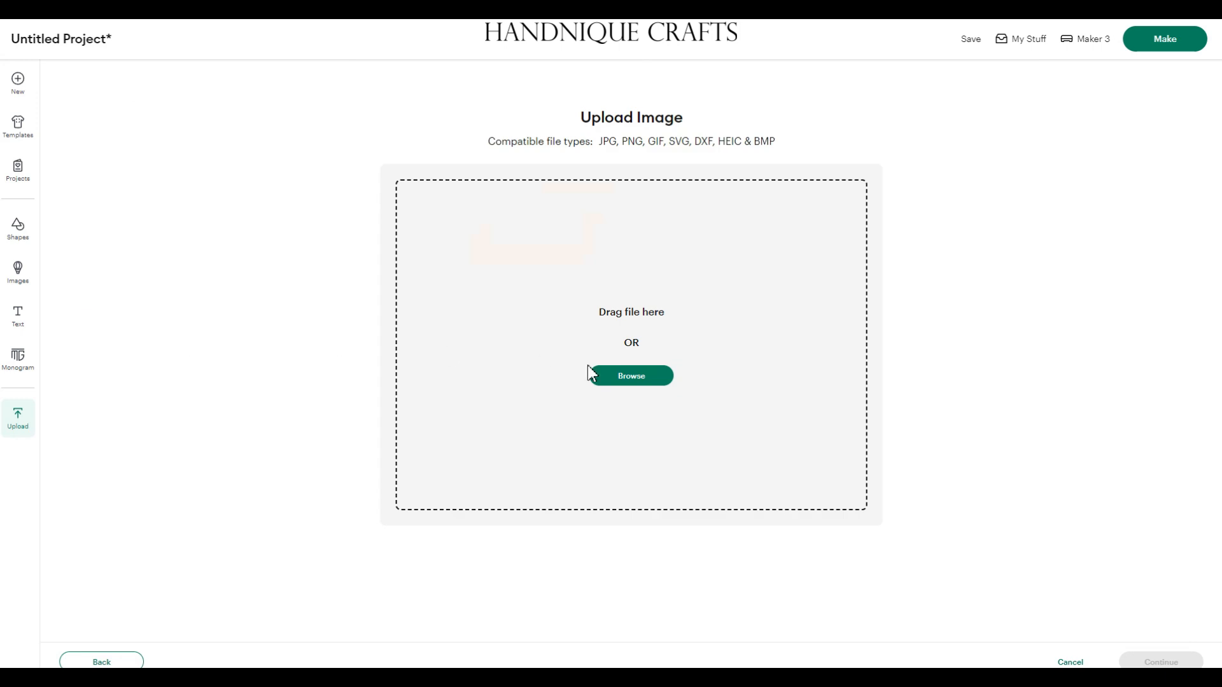
{"action": "left_click", "coordinate": [639, 376]}
{"action": "left_click", "coordinate": [285, 148]}
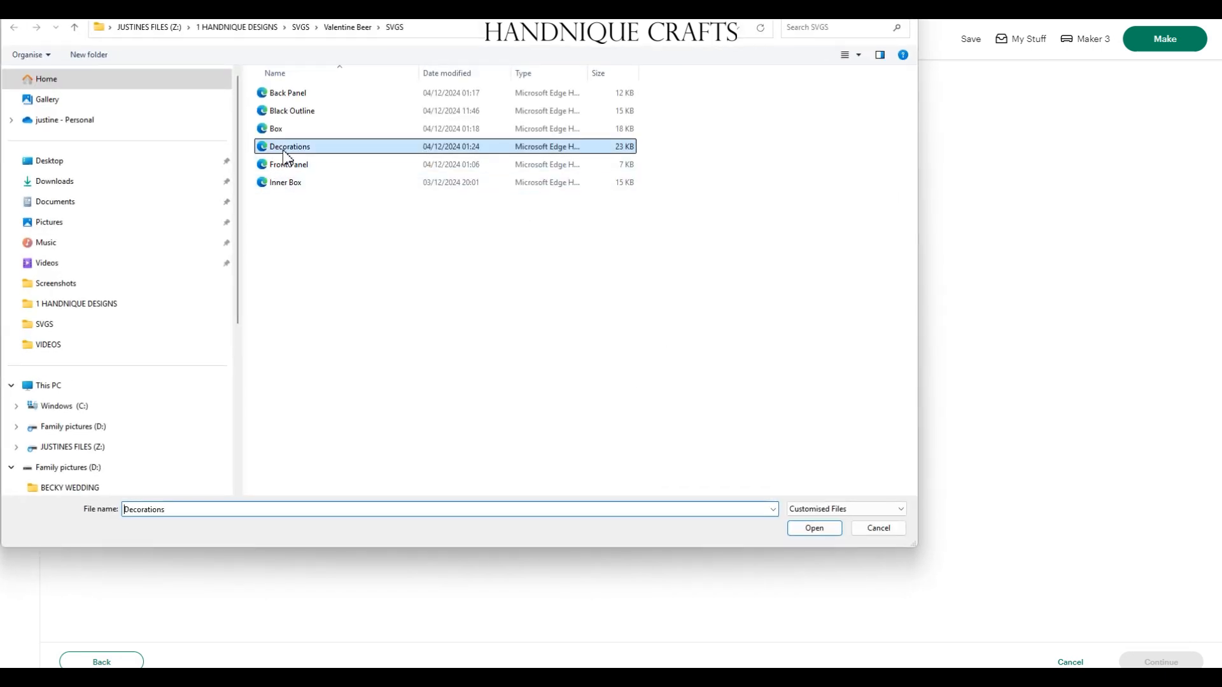
{"action": "double_click", "coordinate": [285, 151]}
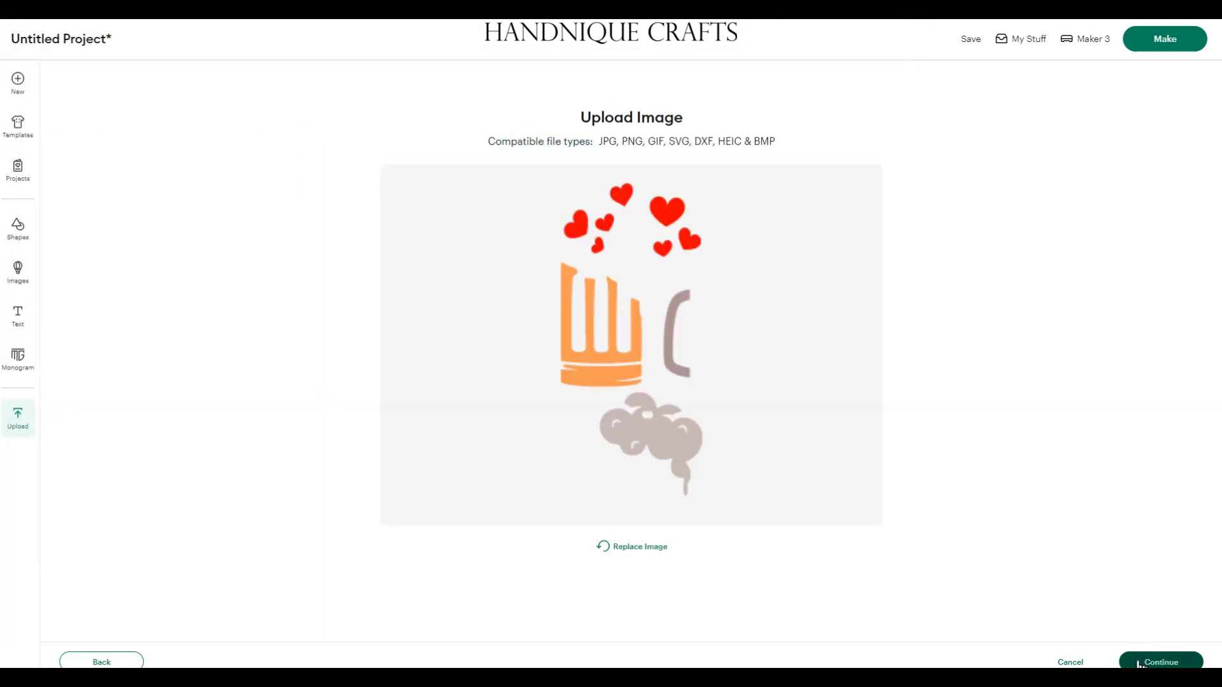
{"action": "left_click", "coordinate": [1138, 664]}
{"action": "left_click", "coordinate": [1139, 663]}
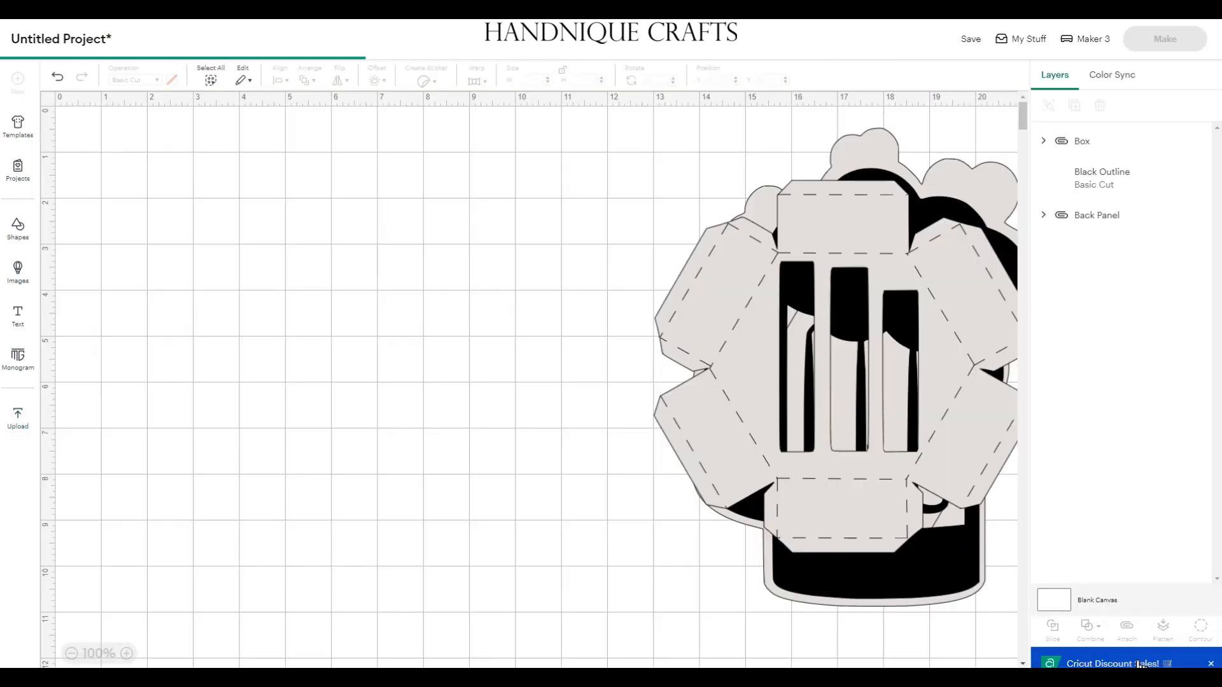
{"action": "left_click_drag", "start_coordinate": [420, 264], "coordinate": [486, 294]}
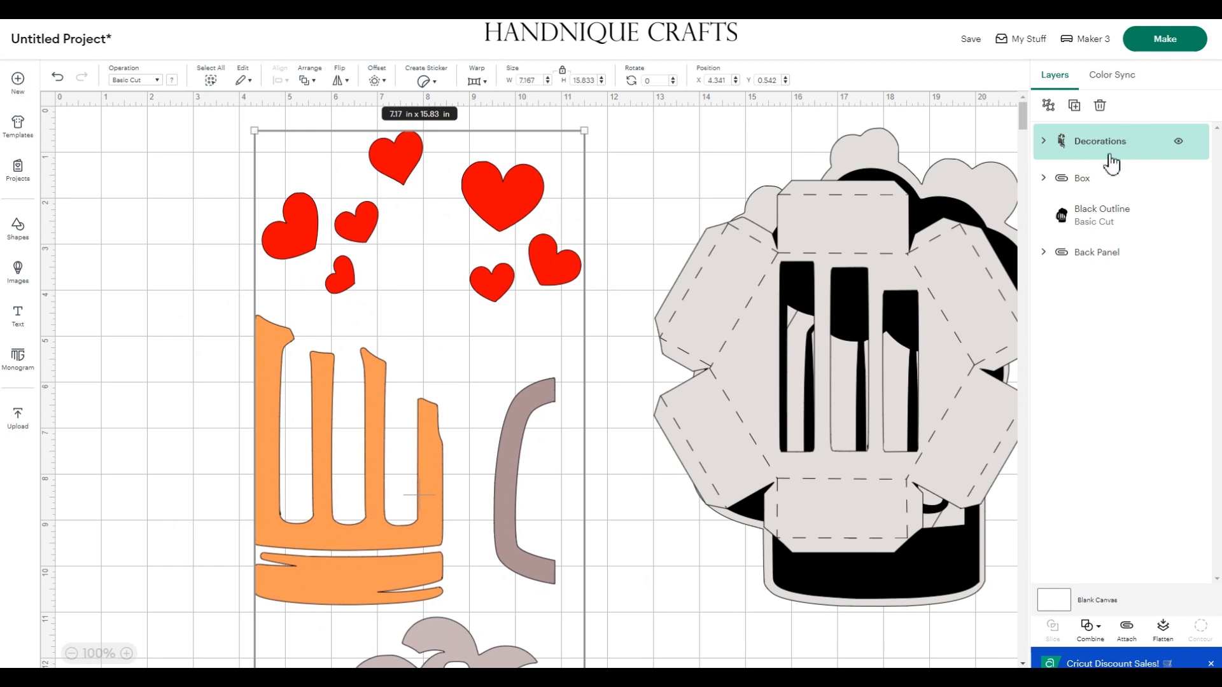
Ungroup the Decorations and move the hearts, orange beer piece, handle and foam separately onto the stacked mug pieces
{"action": "left_click", "coordinate": [1048, 106]}
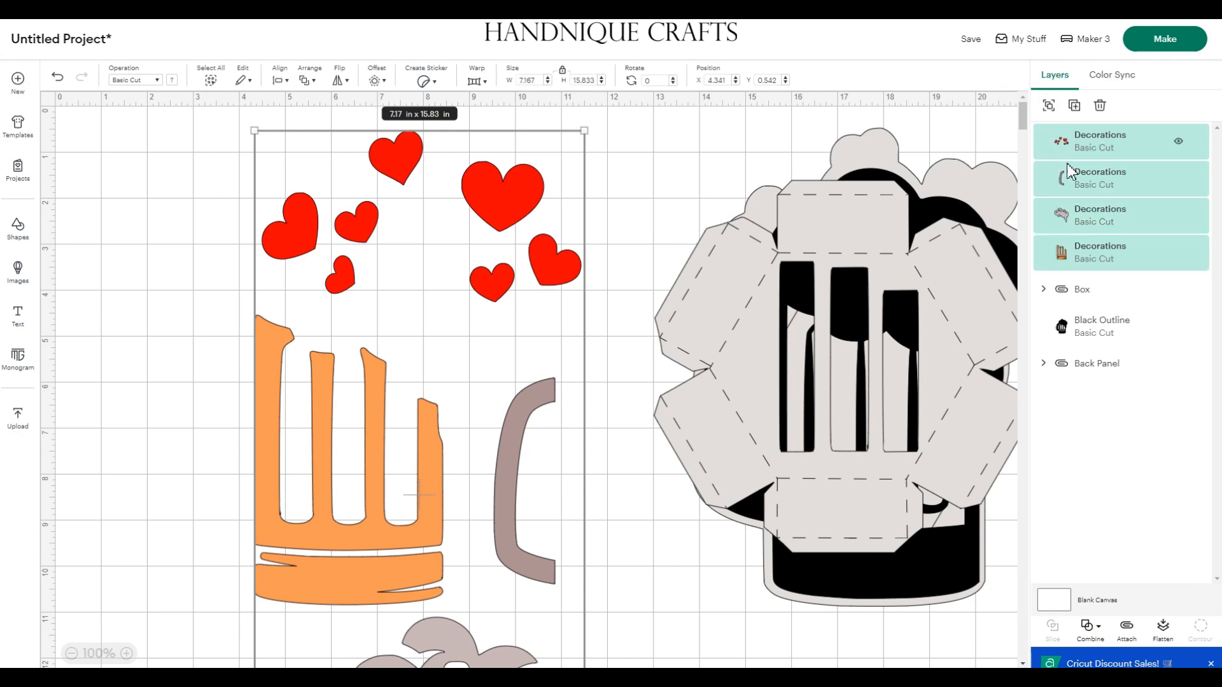
{"action": "left_click", "coordinate": [662, 182]}
{"action": "left_click_drag", "start_coordinate": [502, 188], "coordinate": [469, 210]}
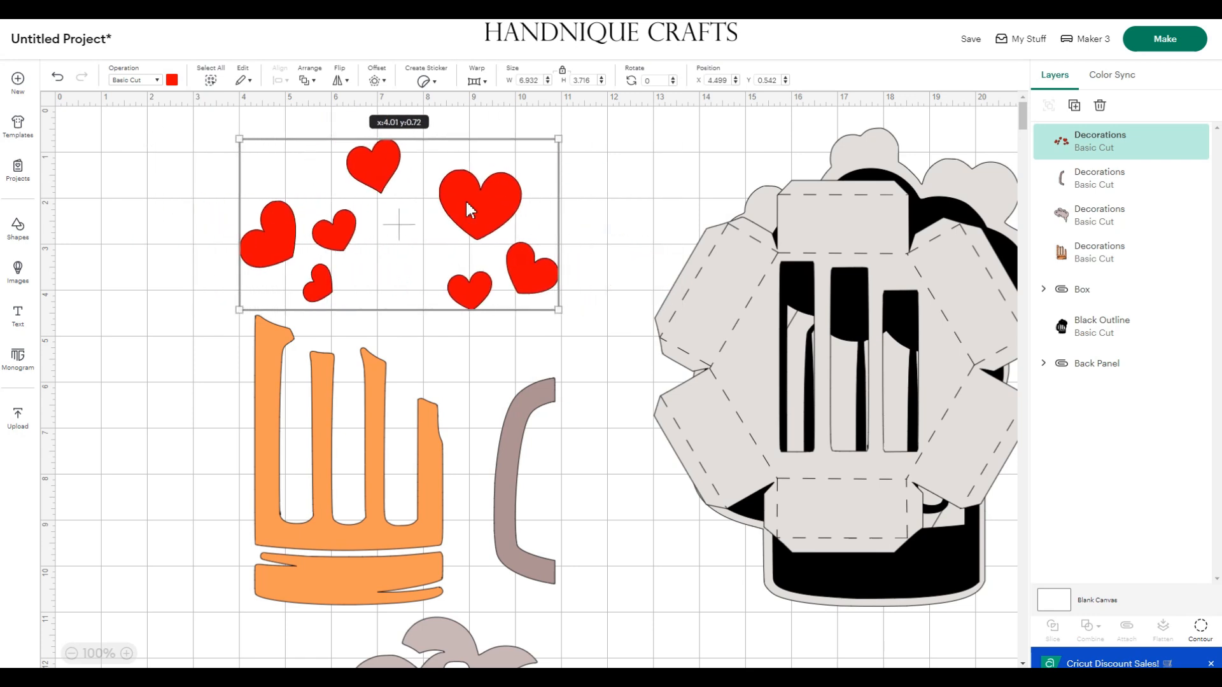
{"action": "left_click_drag", "start_coordinate": [469, 210], "coordinate": [959, 194]}
{"action": "left_click_drag", "start_coordinate": [437, 486], "coordinate": [950, 441]}
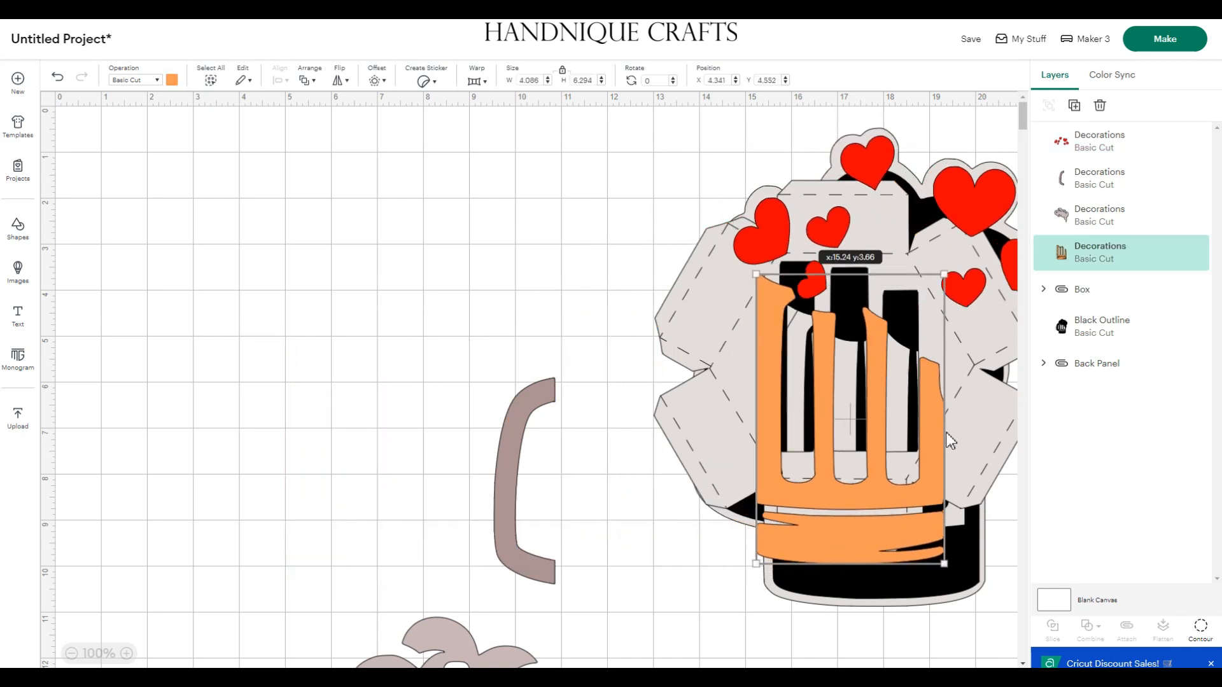
{"action": "left_click_drag", "start_coordinate": [507, 477], "coordinate": [752, 400]}
{"action": "left_click_drag", "start_coordinate": [420, 635], "coordinate": [778, 392]}
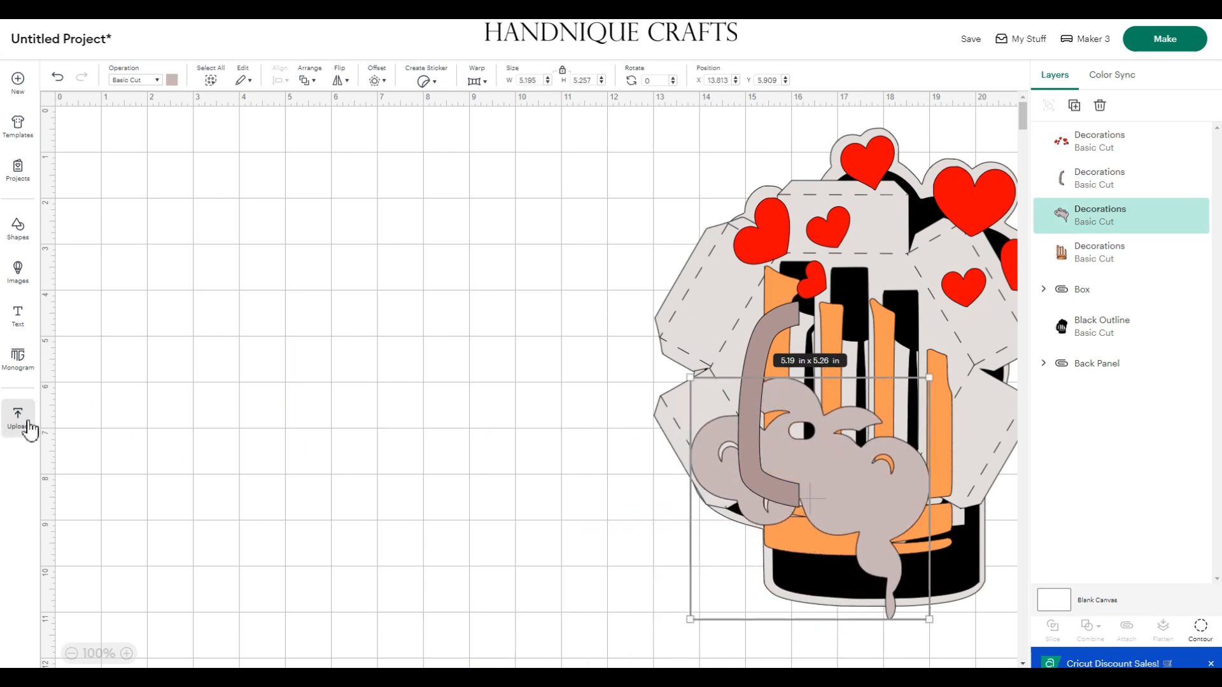
Upload the Front Panel SVG and move it across the canvas onto the stacked mug pieces
{"action": "left_click", "coordinate": [28, 428]}
{"action": "left_click", "coordinate": [123, 226]}
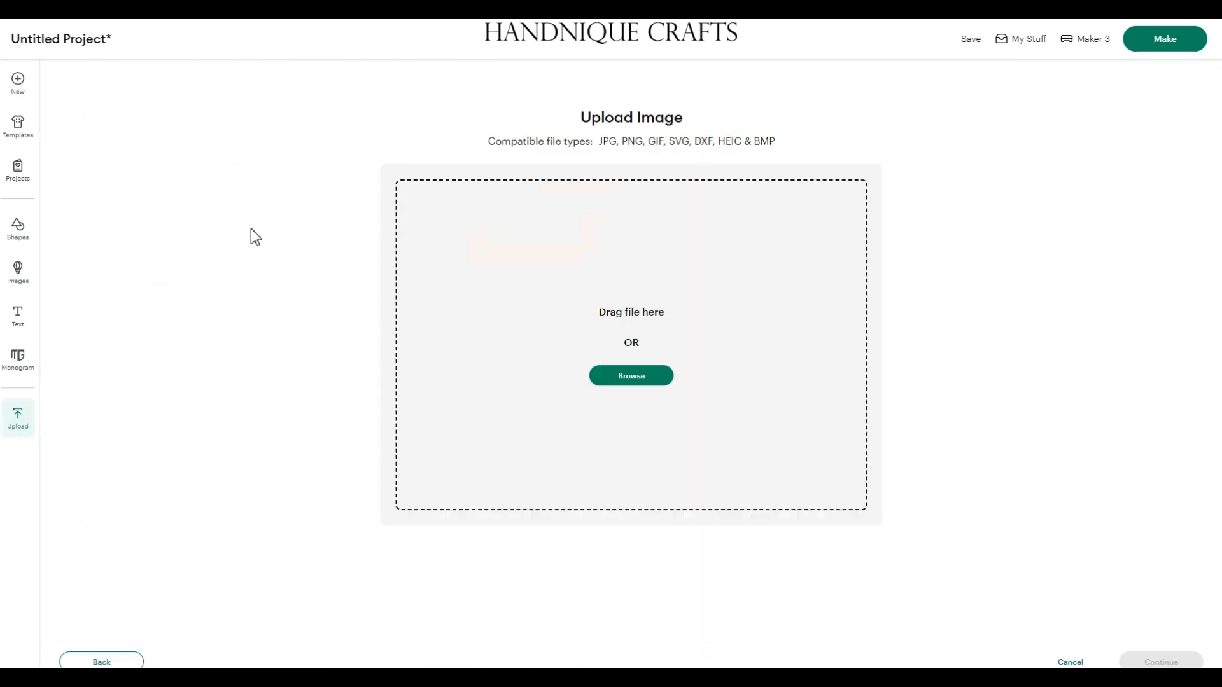
{"action": "left_click", "coordinate": [621, 382]}
{"action": "double_click", "coordinate": [288, 165]}
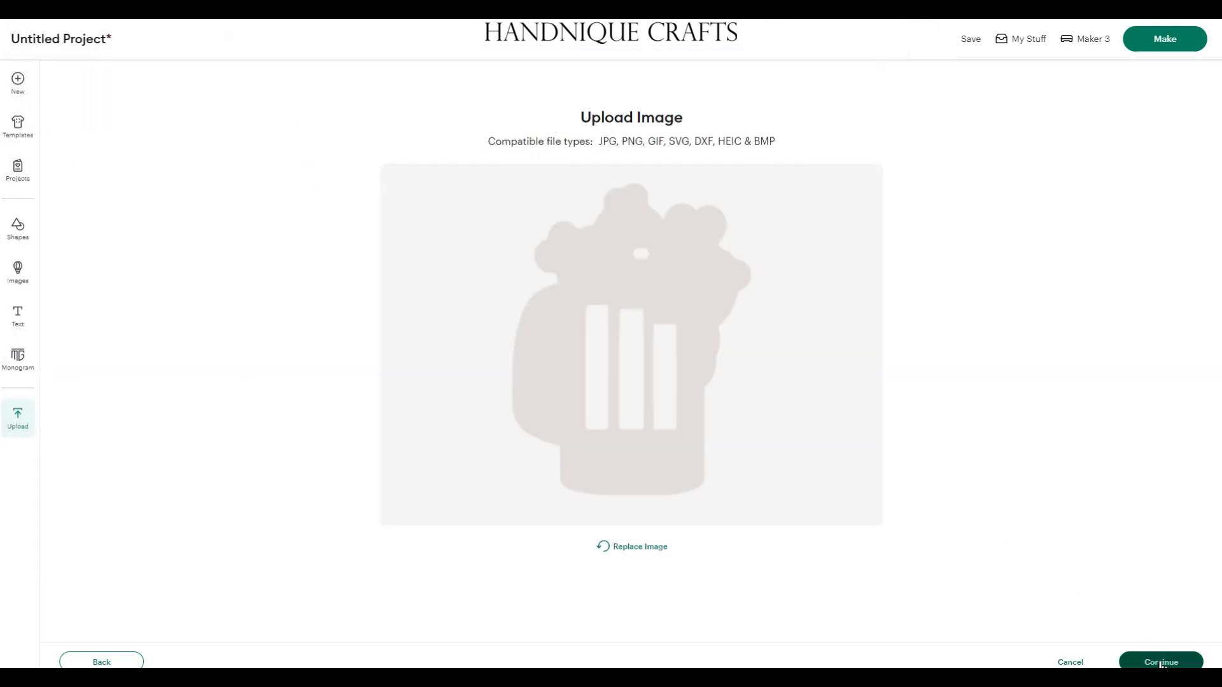
{"action": "left_click", "coordinate": [1161, 664]}
{"action": "left_click", "coordinate": [1161, 664]}
{"action": "left_click_drag", "start_coordinate": [459, 412], "coordinate": [493, 267]}
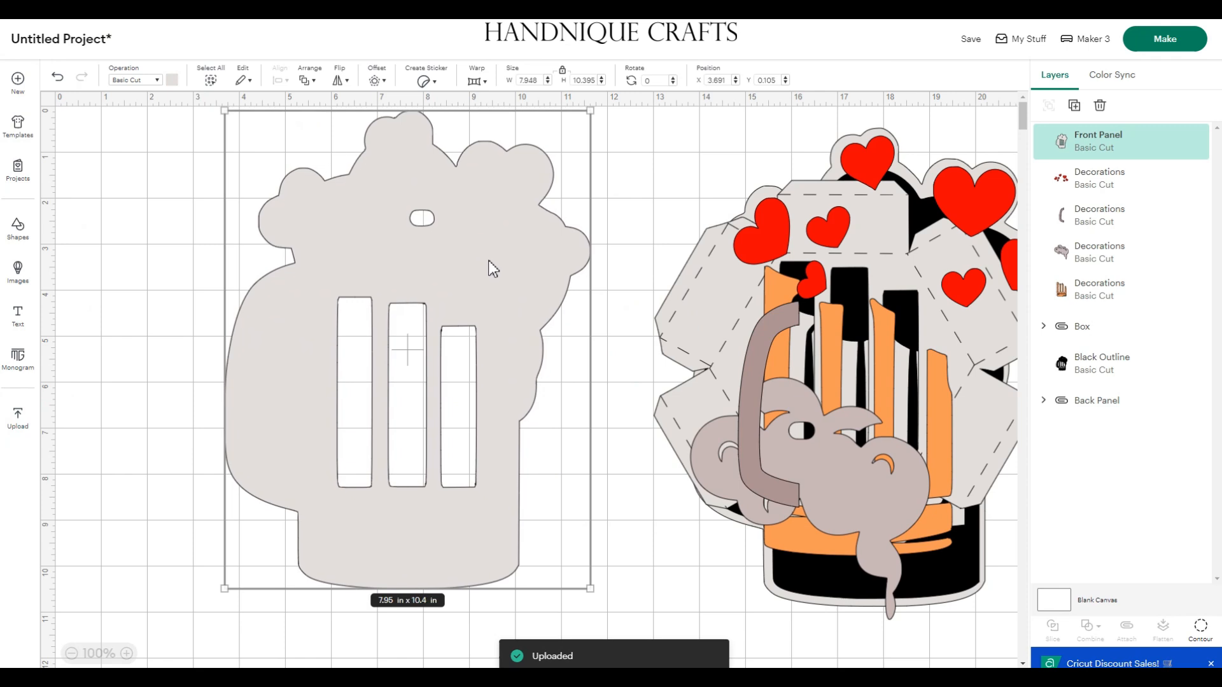
{"action": "left_click_drag", "start_coordinate": [466, 227], "coordinate": [932, 245]}
Upload the Inner Box SVG and position it in the empty canvas area at about X 4.0, Y 1.8 in
{"action": "left_click", "coordinate": [17, 432]}
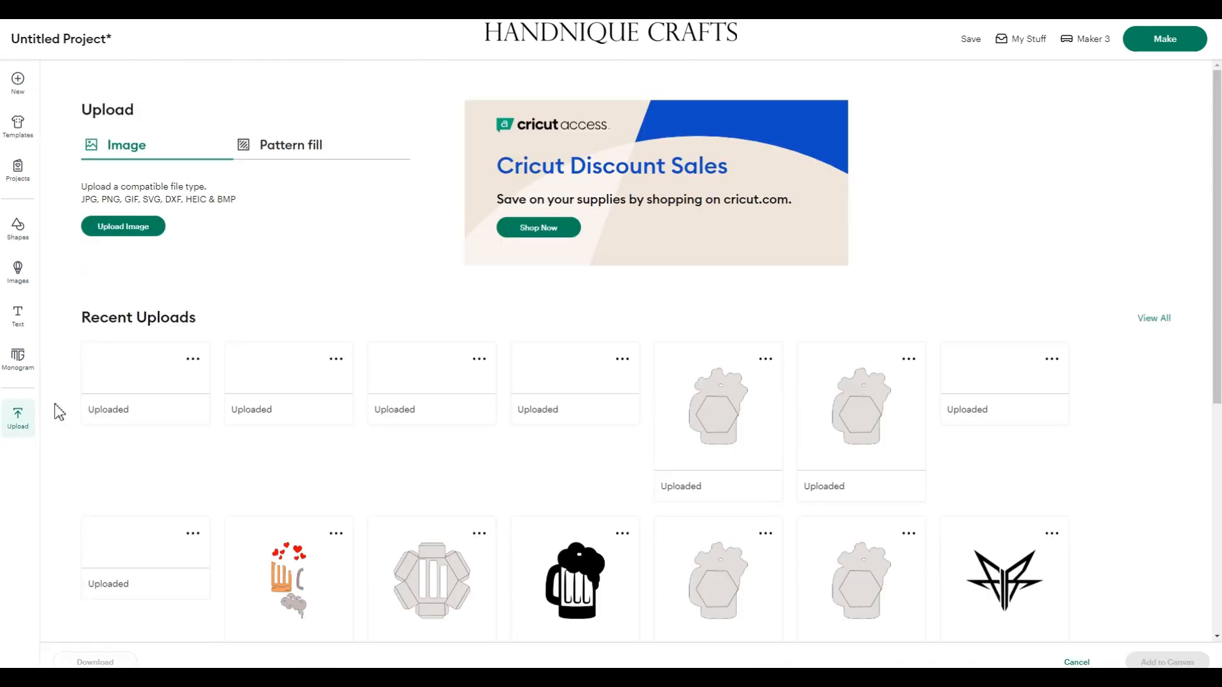
{"action": "left_click", "coordinate": [124, 230]}
{"action": "left_click", "coordinate": [632, 382]}
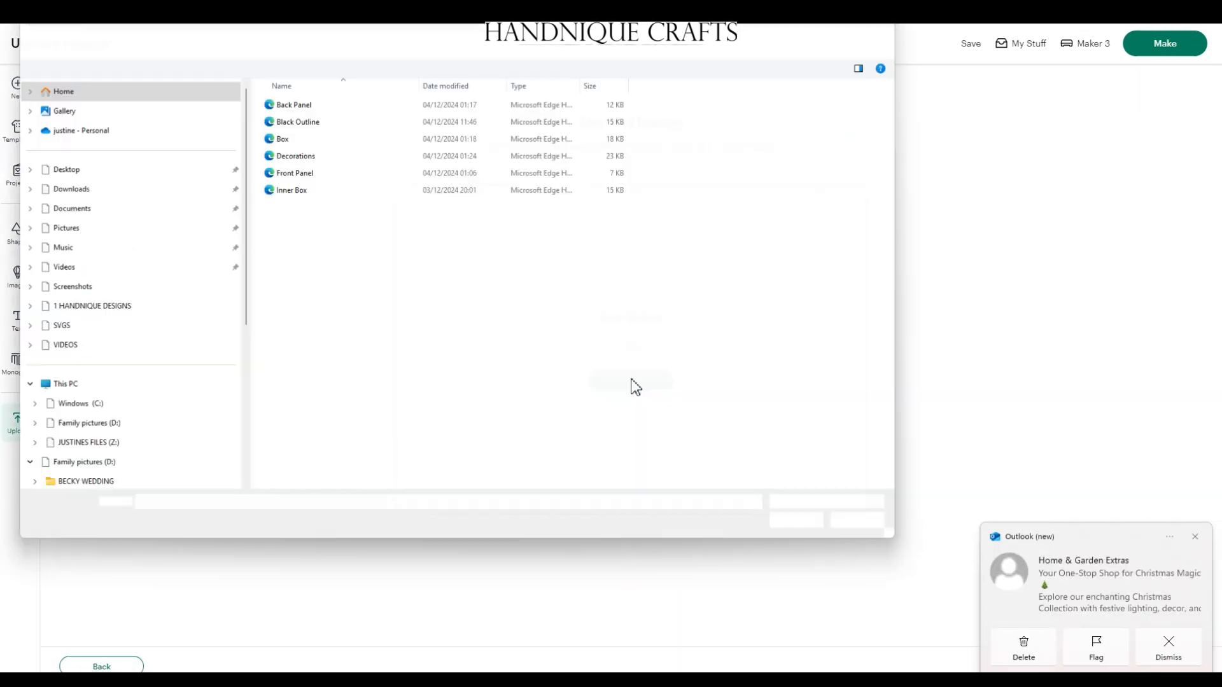
{"action": "left_click", "coordinate": [282, 187]}
{"action": "double_click", "coordinate": [282, 187]}
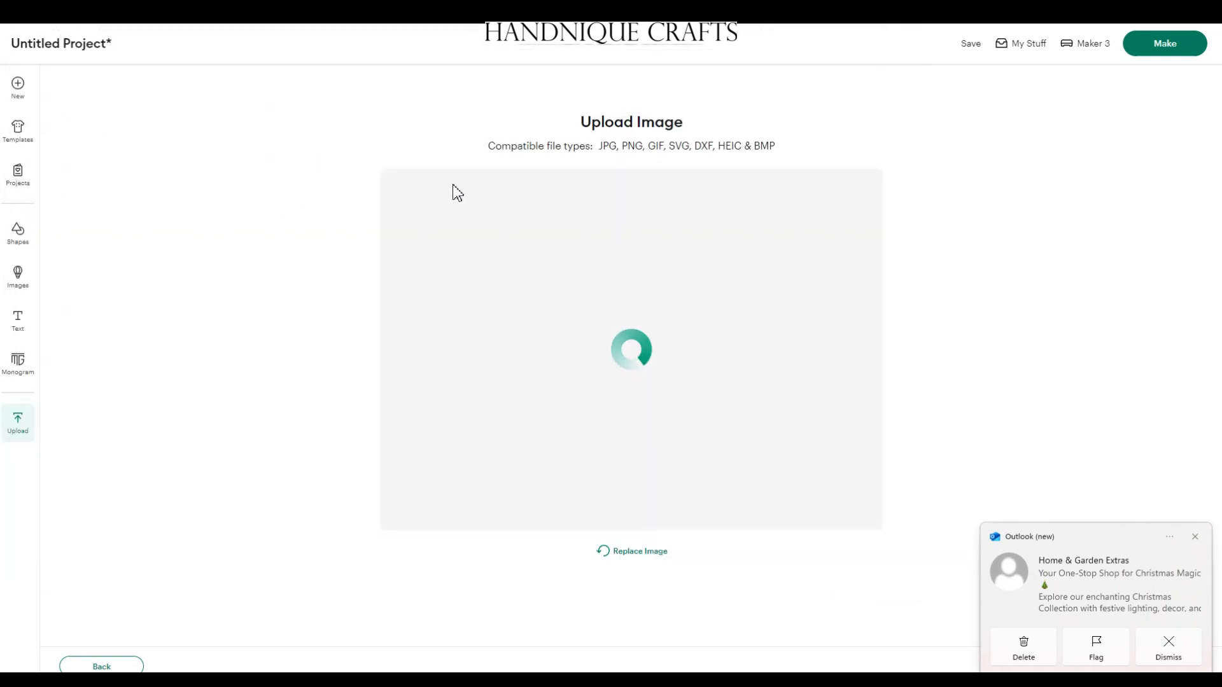
{"action": "left_click", "coordinate": [1193, 538]}
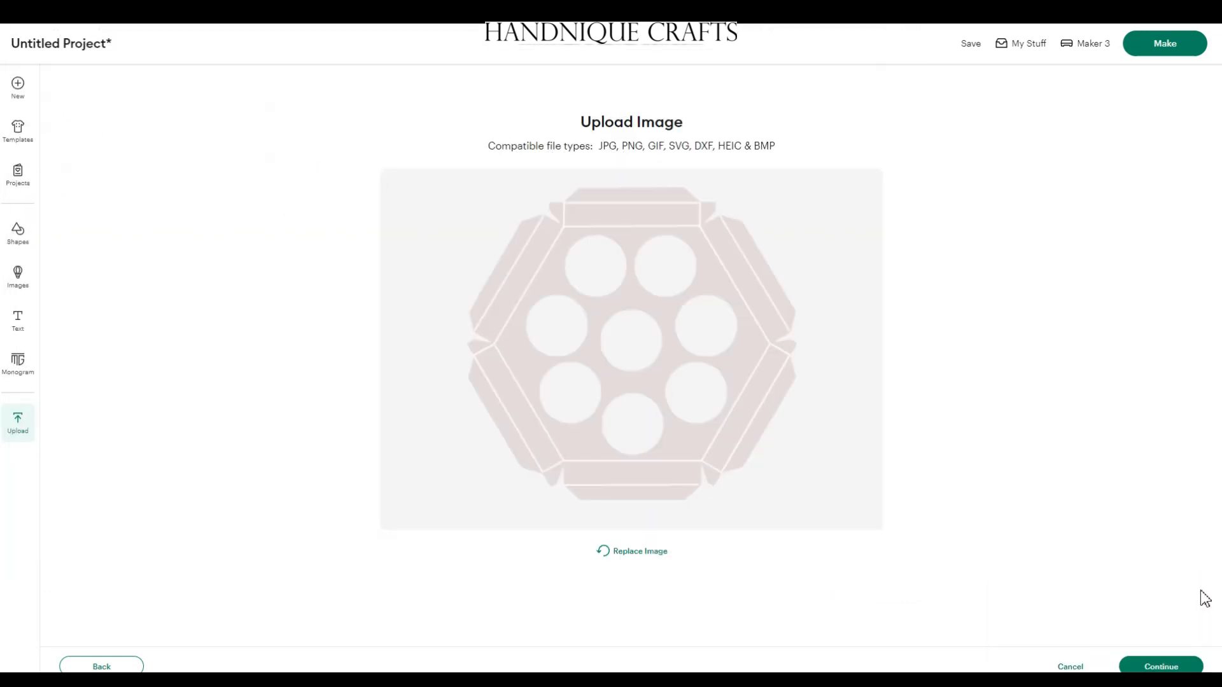
{"action": "left_click", "coordinate": [1164, 663]}
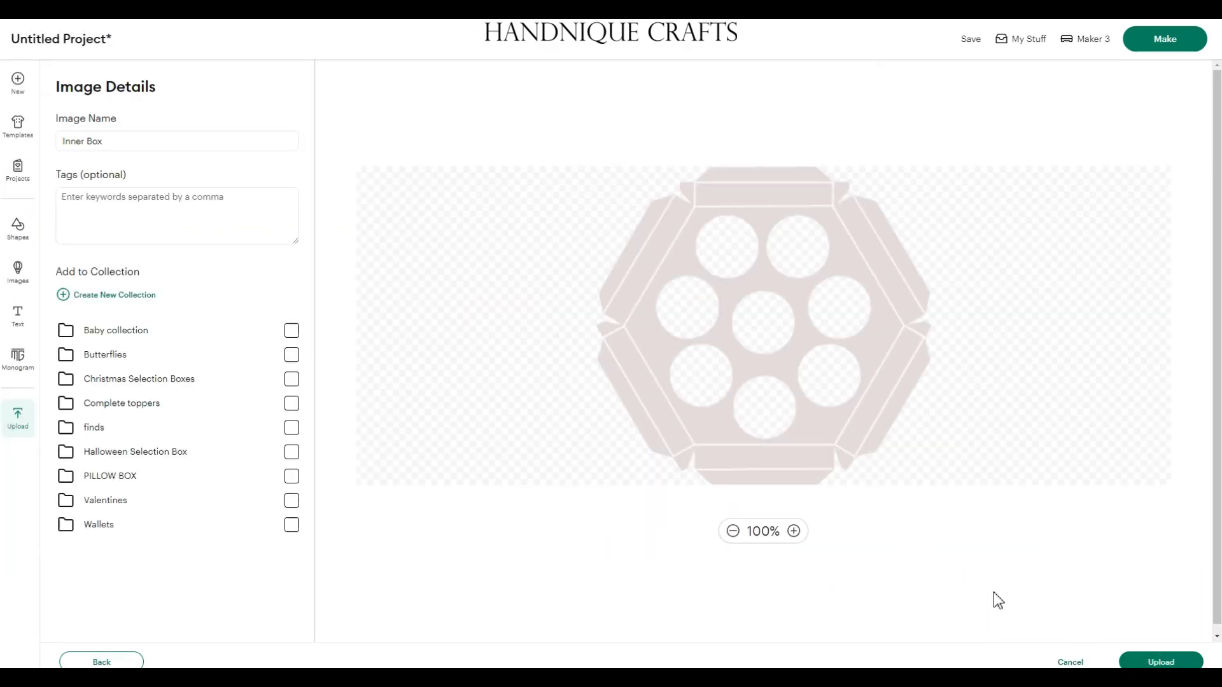
{"action": "left_click", "coordinate": [1160, 662]}
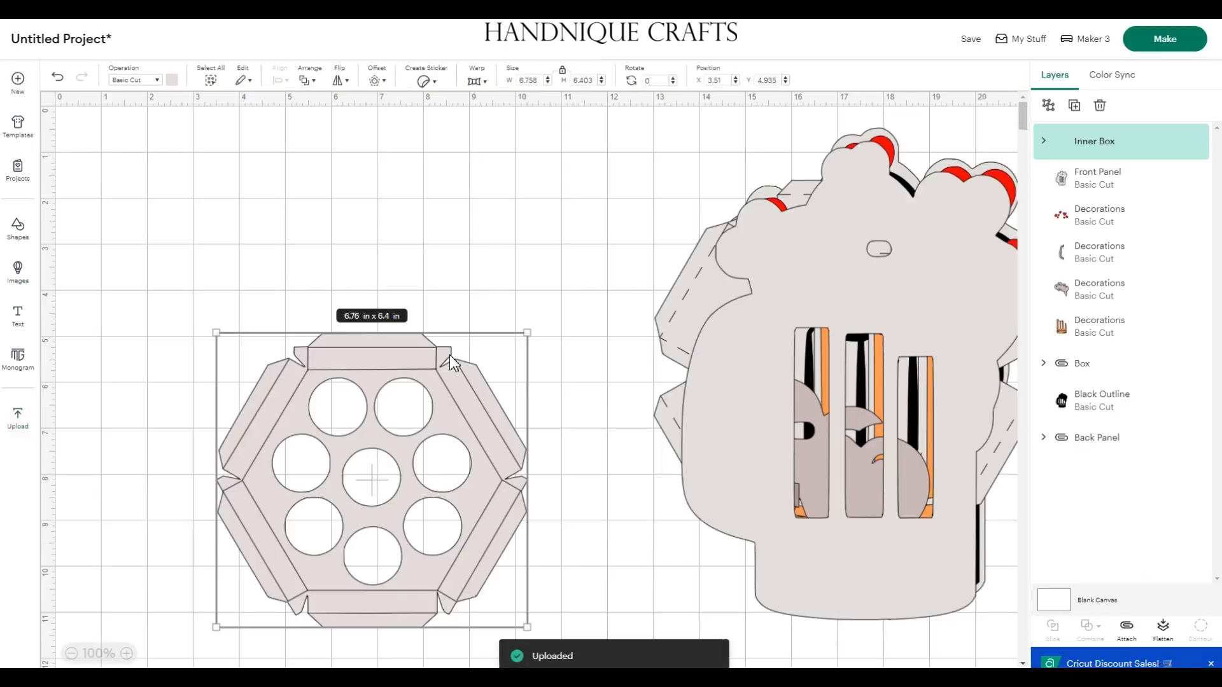
{"action": "left_click_drag", "start_coordinate": [429, 430], "coordinate": [423, 288]}
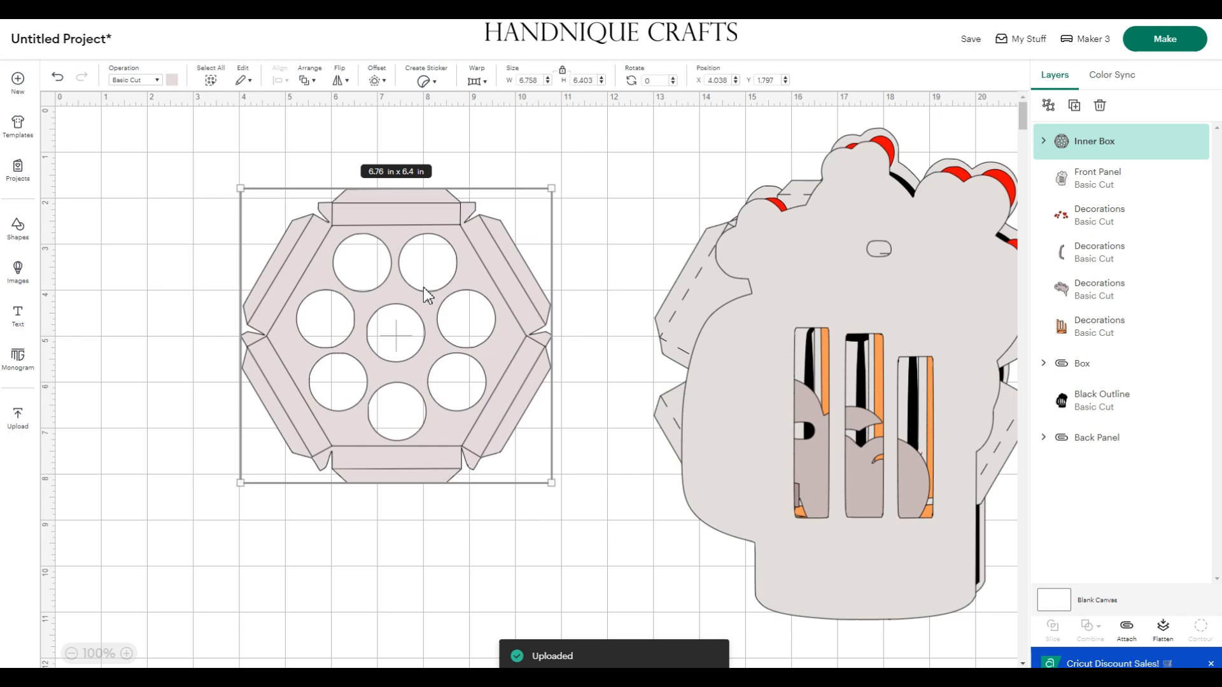
Set the Inner Box's fold-line layer to Score and attach the score lines to its cut layer
{"action": "left_click", "coordinate": [1042, 143]}
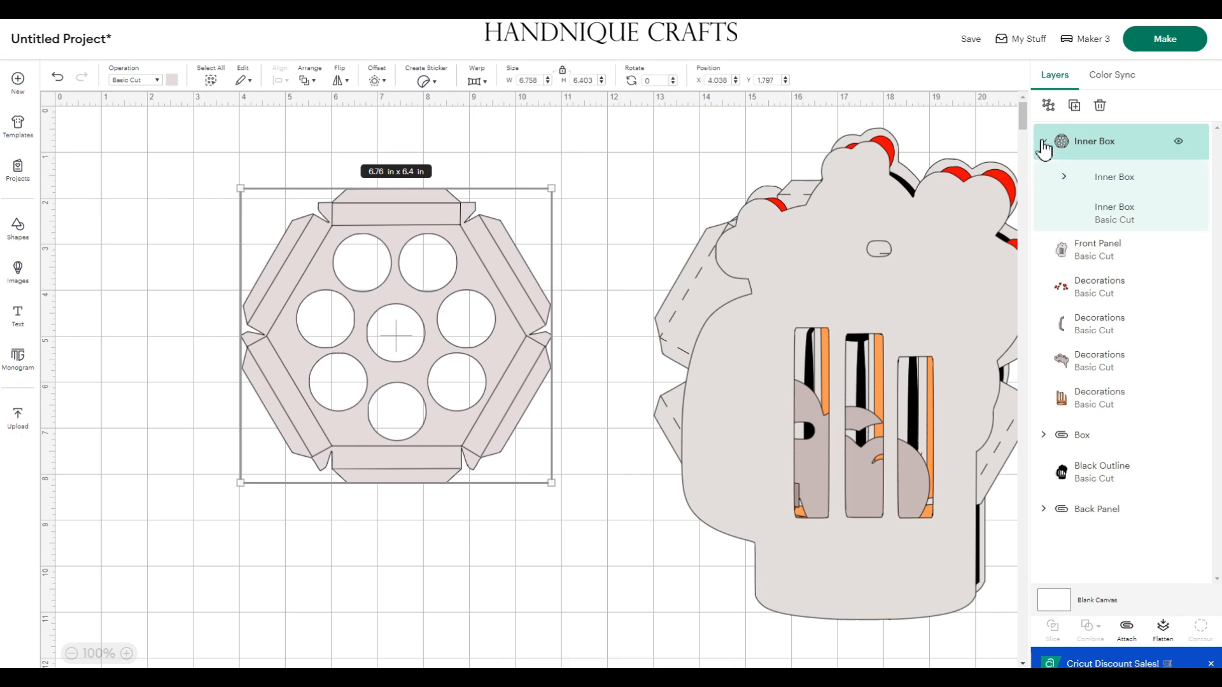
{"action": "left_click", "coordinate": [1116, 186]}
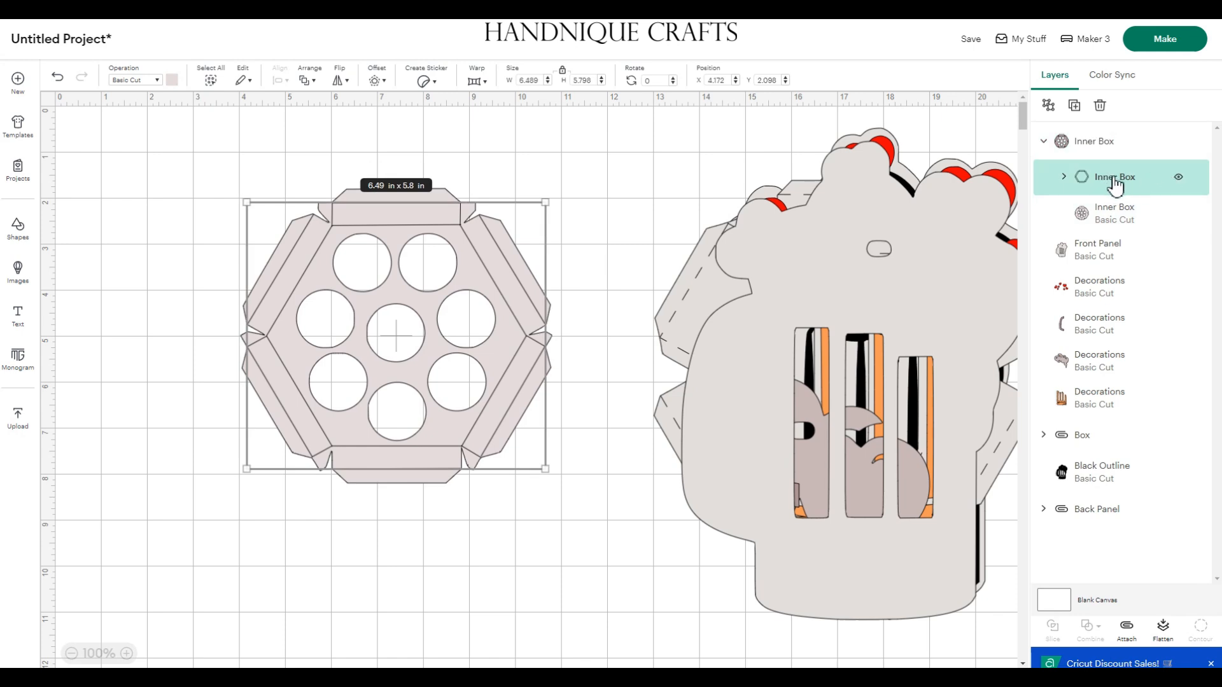
{"action": "left_click", "coordinate": [159, 81]}
{"action": "left_click", "coordinate": [163, 280]}
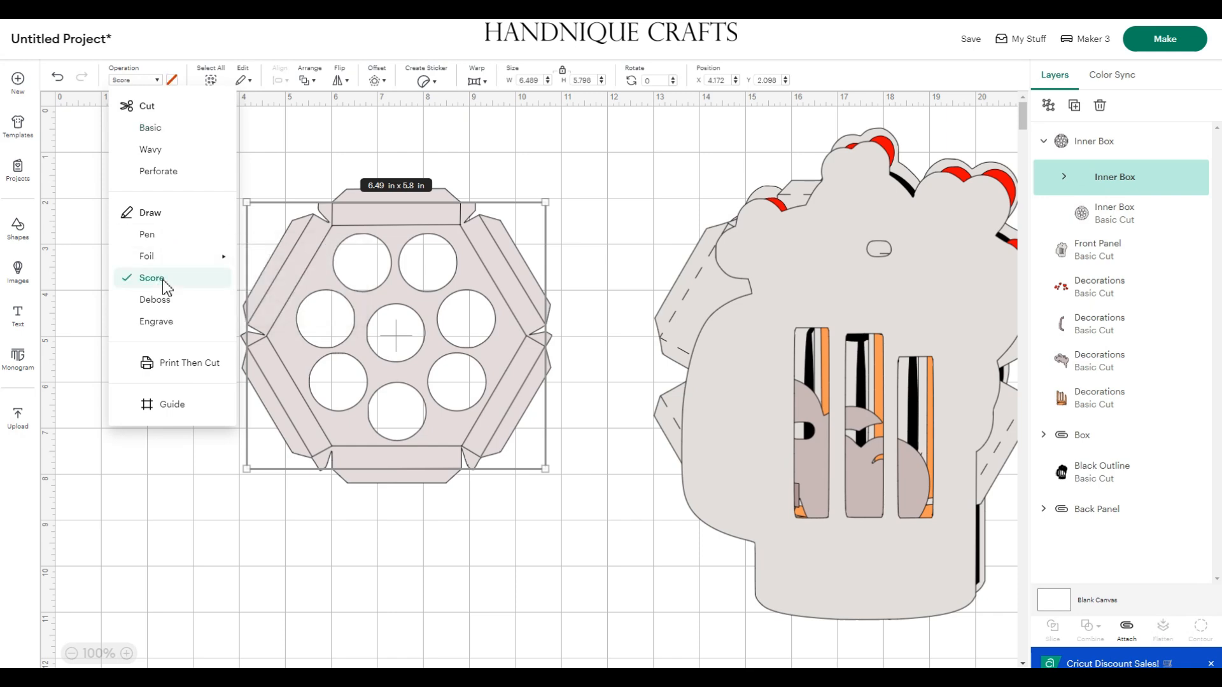
{"action": "left_click", "coordinate": [527, 589]}
{"action": "left_click_drag", "start_coordinate": [149, 164], "coordinate": [591, 548]}
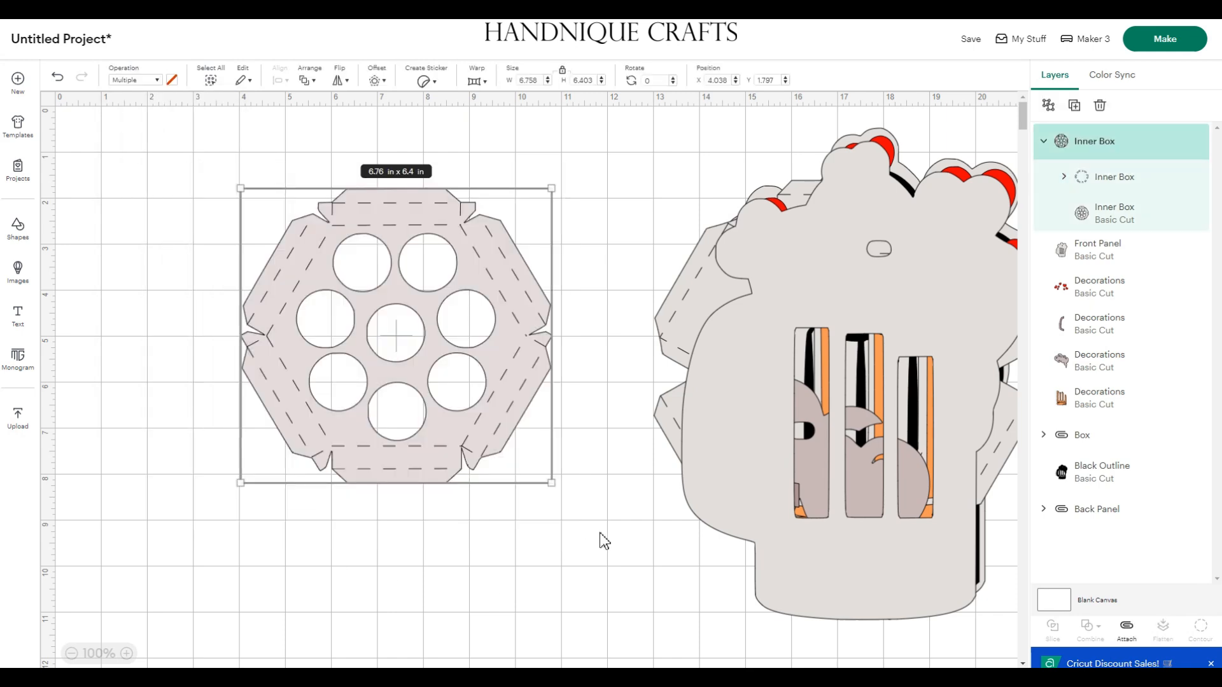
{"action": "left_click", "coordinate": [1126, 628]}
Move the Front Panel and Inner Box away from the stack, overlapping each other, and shift the hearts to about X 12.2, Y 0.7 in
{"action": "left_click_drag", "start_coordinate": [507, 410], "coordinate": [366, 355]}
{"action": "left_click_drag", "start_coordinate": [878, 261], "coordinate": [352, 247]}
{"action": "left_click_drag", "start_coordinate": [446, 262], "coordinate": [638, 327]}
{"action": "left_click_drag", "start_coordinate": [280, 220], "coordinate": [297, 252]}
{"action": "left_click_drag", "start_coordinate": [623, 284], "coordinate": [300, 196]}
{"action": "left_click_drag", "start_coordinate": [855, 262], "coordinate": [739, 280]}
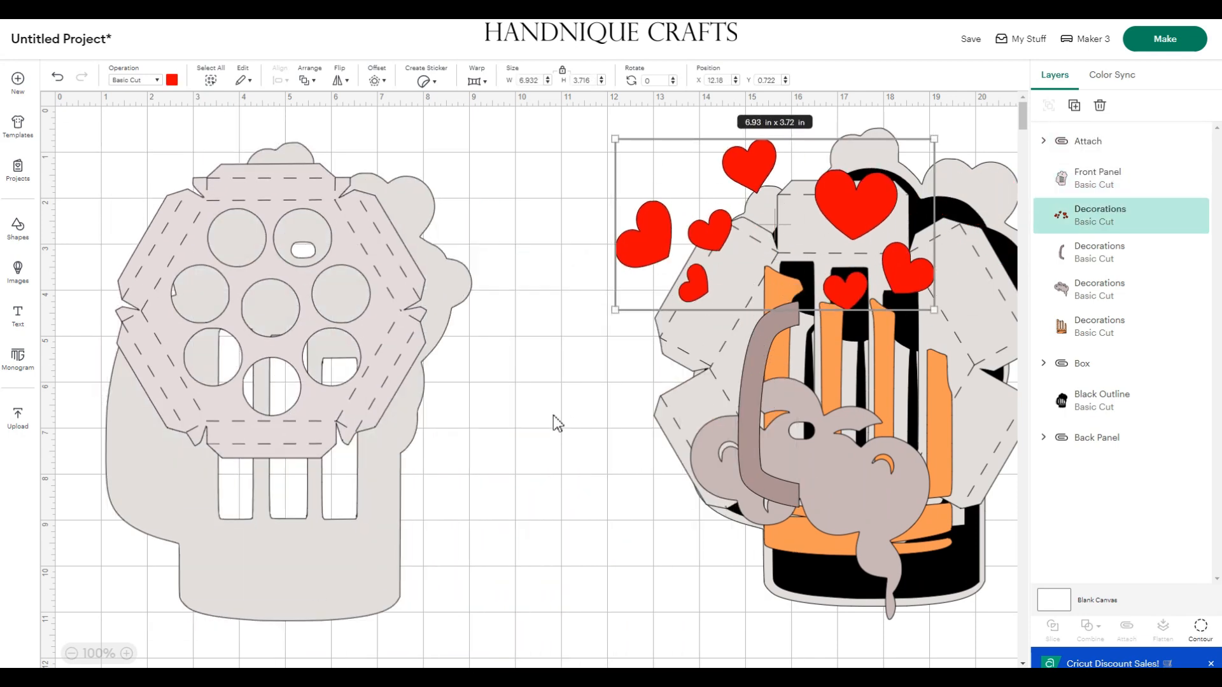
Generate the cutting mats for the project and examine the mats for the Inner Box, Front Panel, Box and decorations
{"action": "left_click", "coordinate": [1155, 40]}
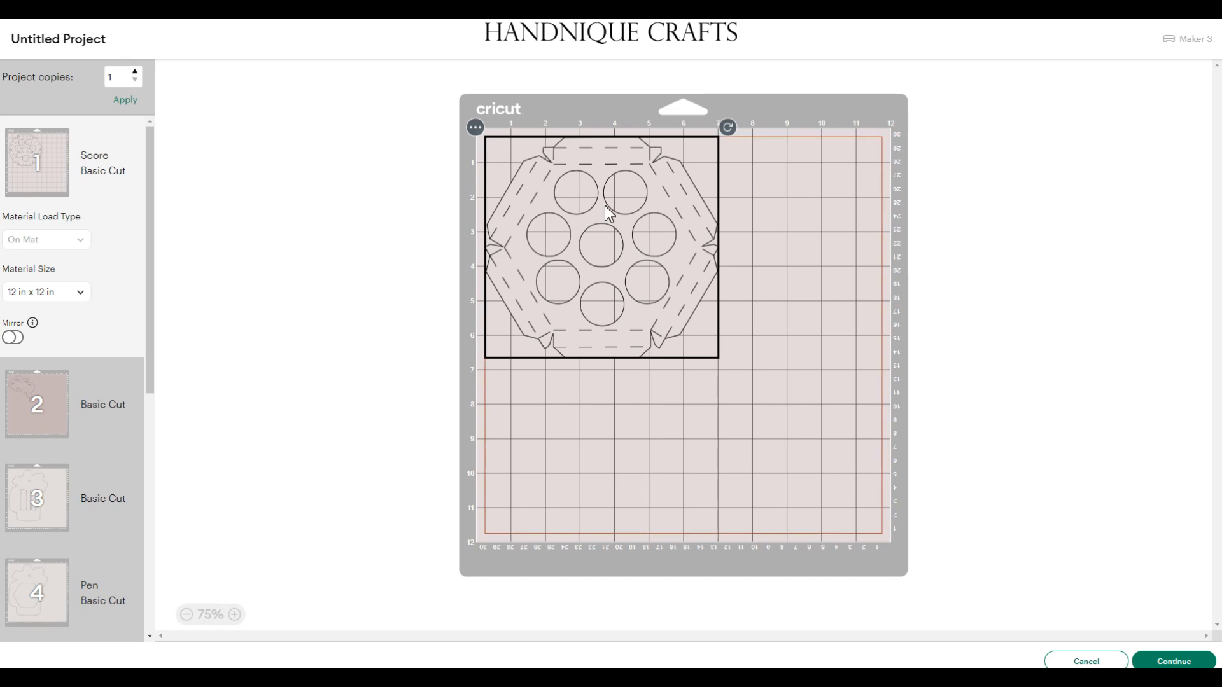
{"action": "left_click", "coordinate": [33, 495]}
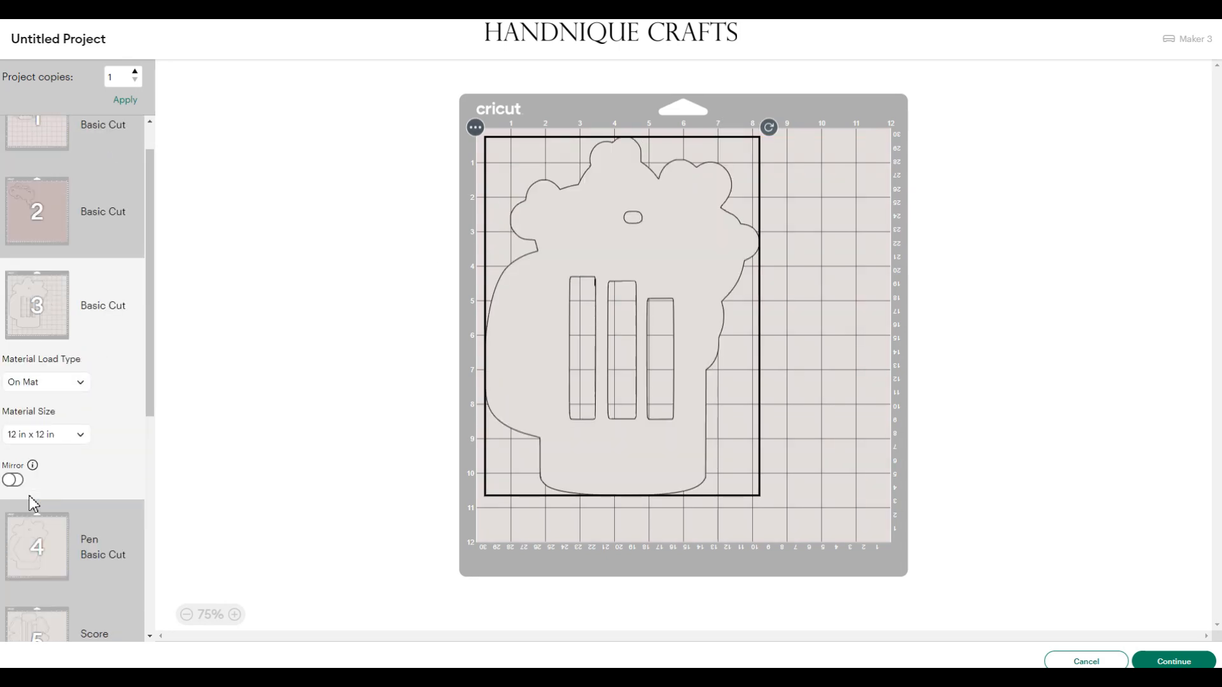
{"action": "scroll", "coordinate": [33, 504], "scroll_direction": "down", "scroll_amount": 3}
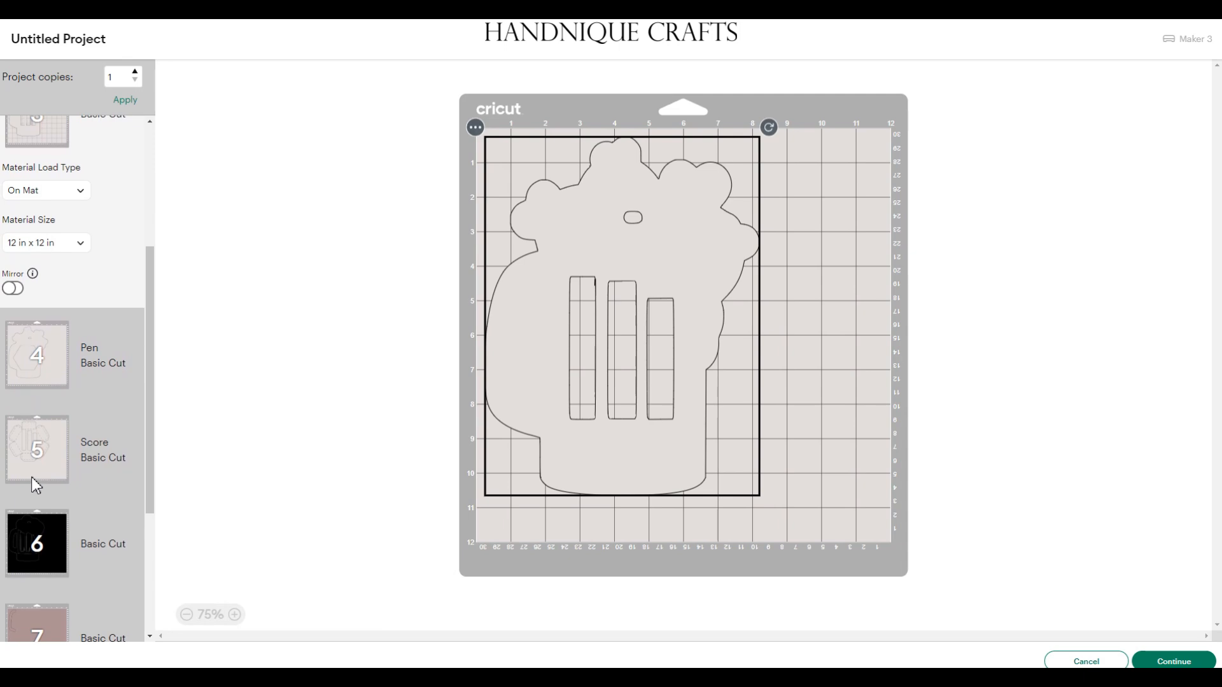
{"action": "left_click", "coordinate": [36, 483]}
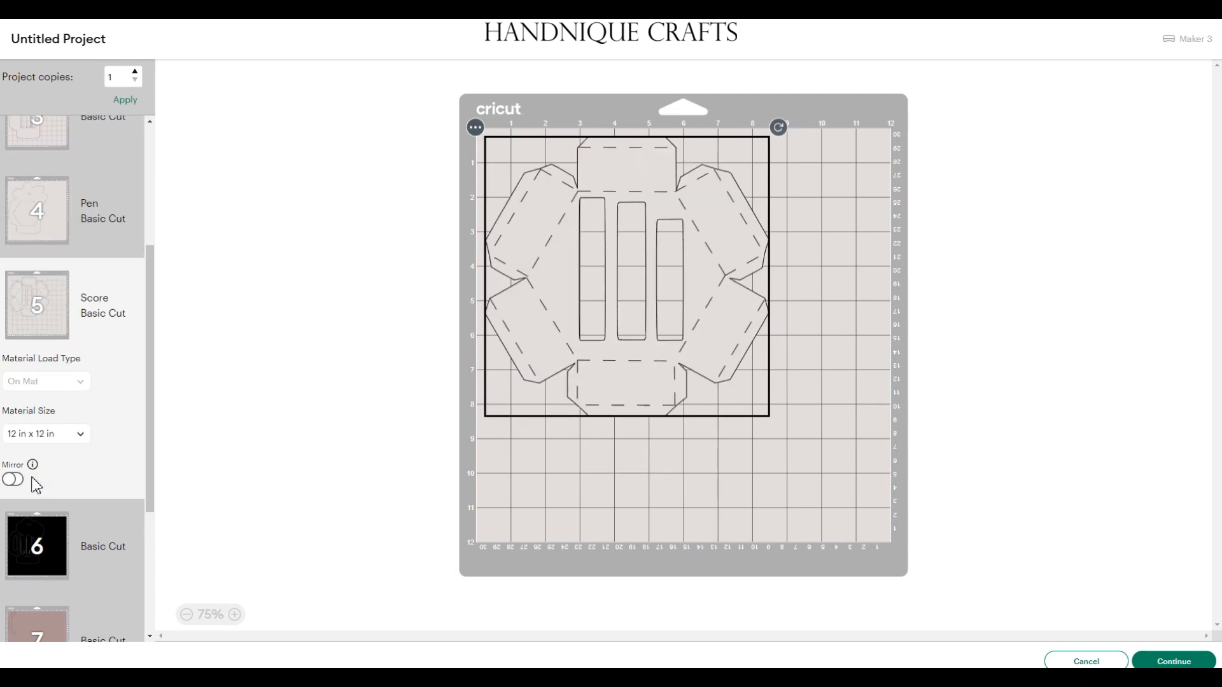
{"action": "scroll", "coordinate": [37, 486], "scroll_direction": "down", "scroll_amount": 3}
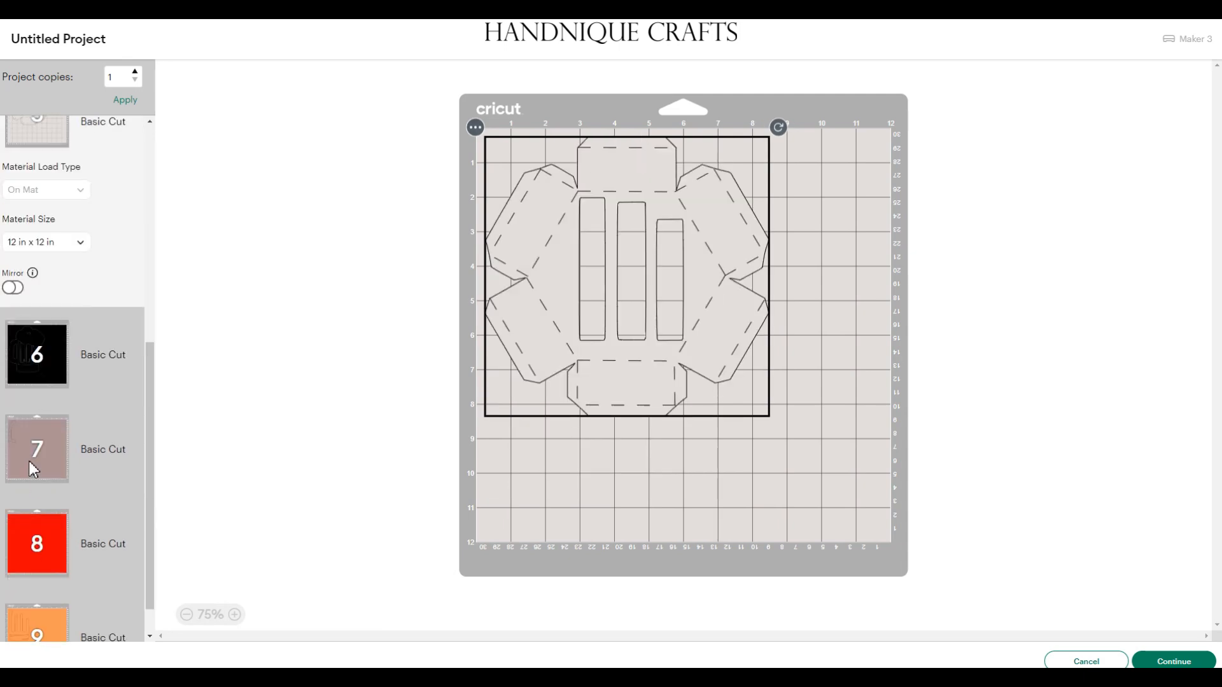
{"action": "left_click", "coordinate": [29, 461]}
{"action": "left_click", "coordinate": [37, 529]}
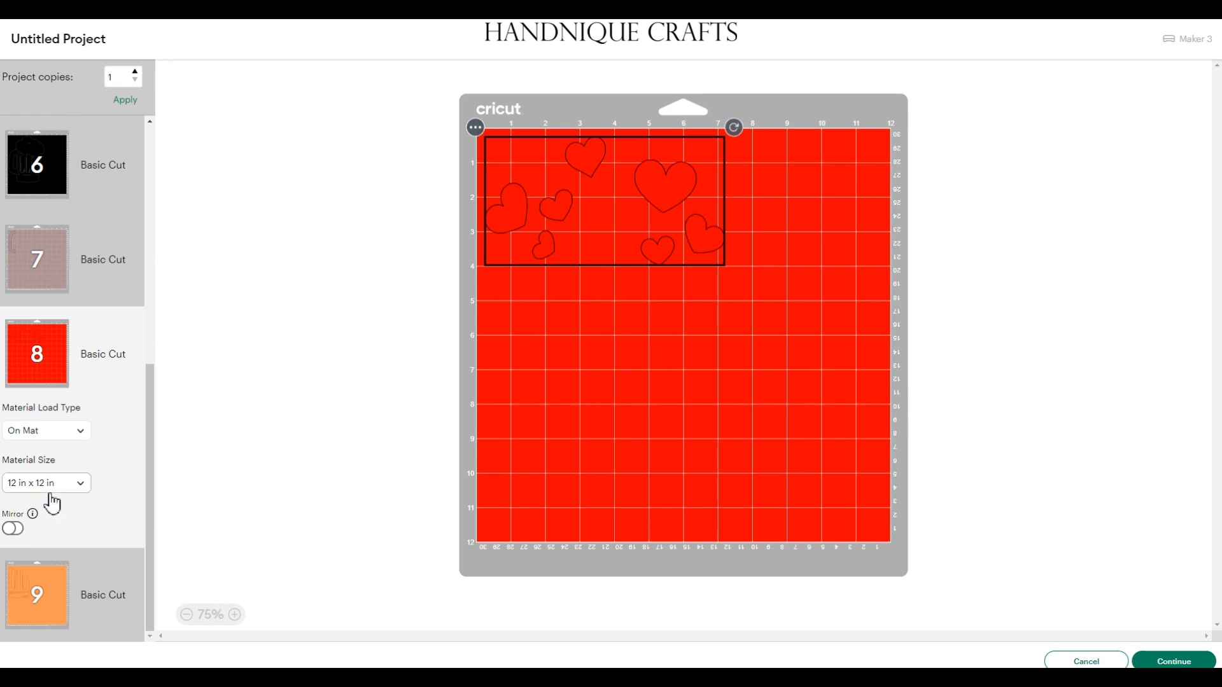
{"action": "left_click_drag", "start_coordinate": [148, 518], "coordinate": [149, 300]}
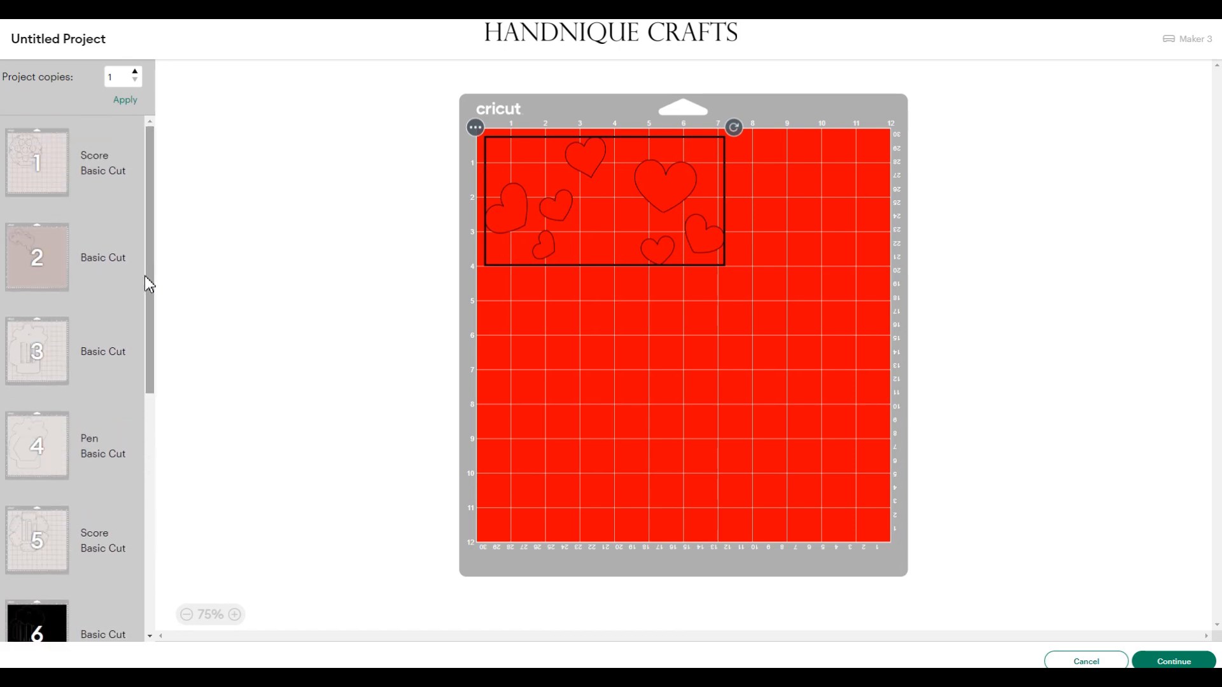
{"action": "left_click", "coordinate": [58, 350]}
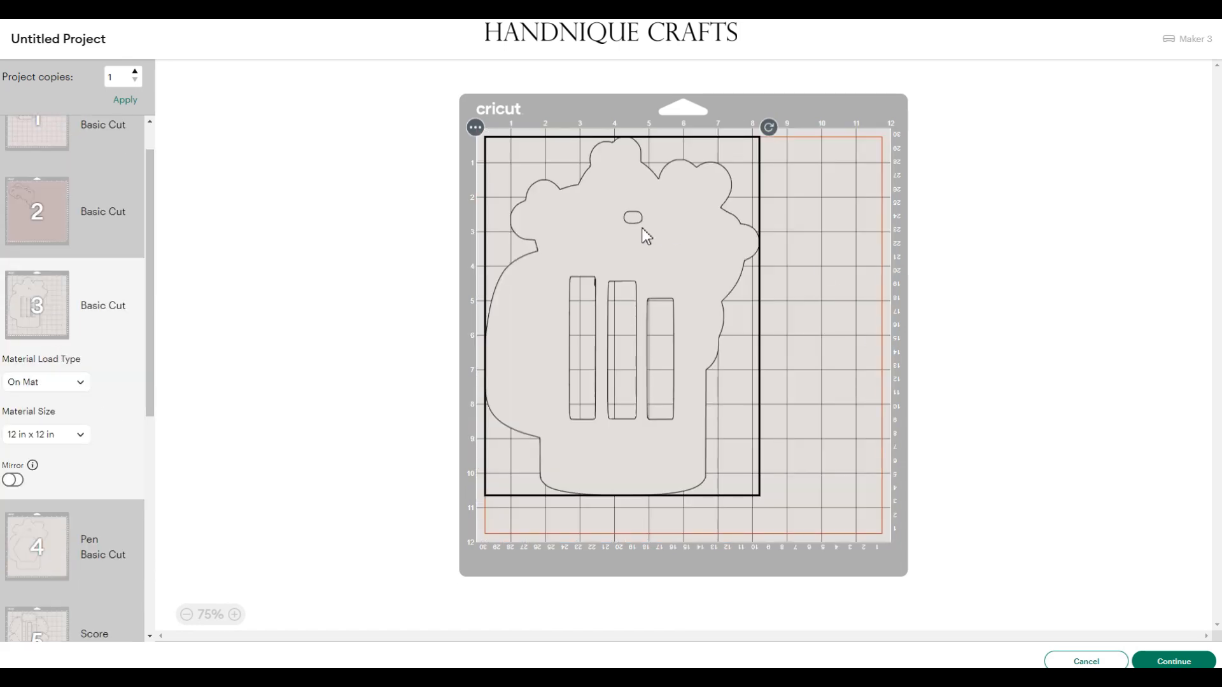